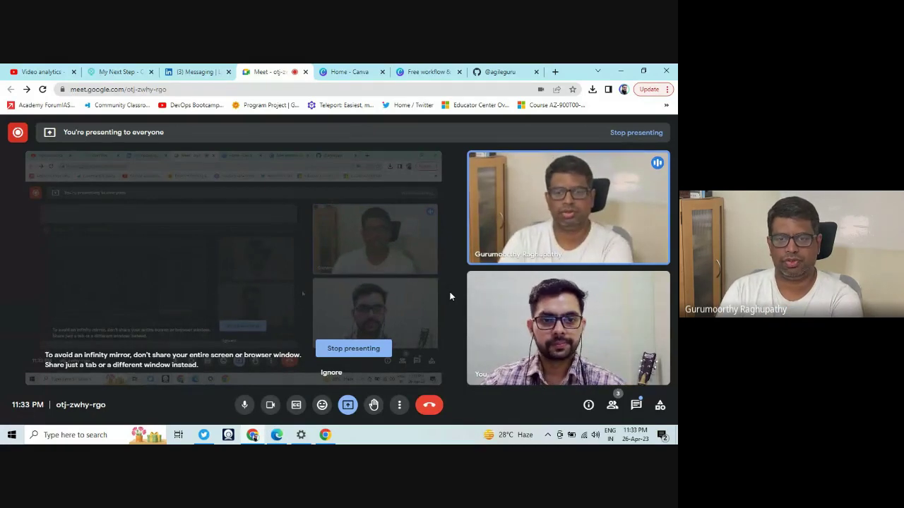
Switch from the Meet call to the GitHub project's Planning view
{"action": "left_click", "coordinate": [504, 77]}
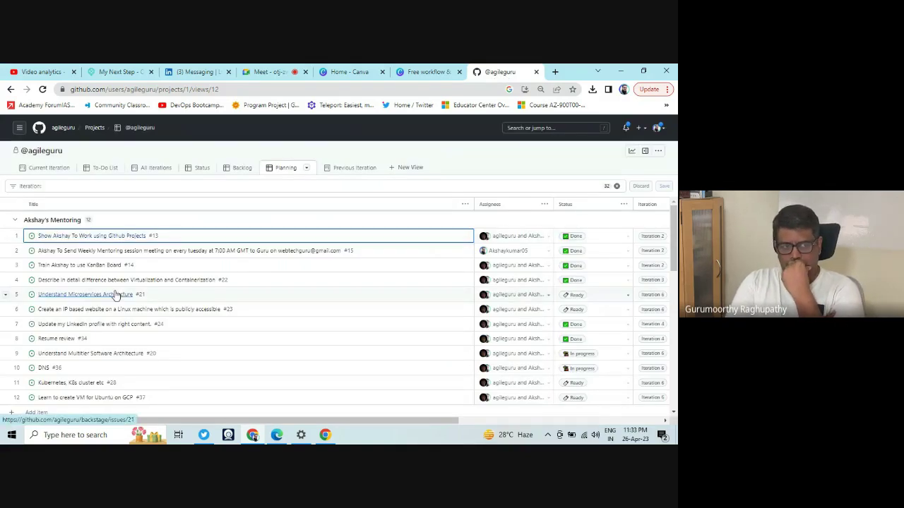
{"action": "scroll", "coordinate": [128, 296], "scroll_direction": "down", "scroll_amount": 3}
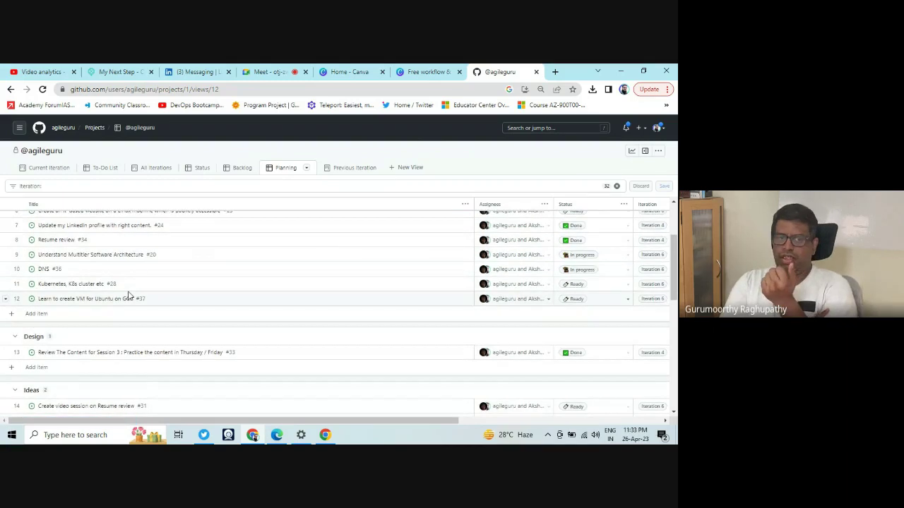
{"action": "scroll", "coordinate": [128, 295], "scroll_direction": "up", "scroll_amount": 3}
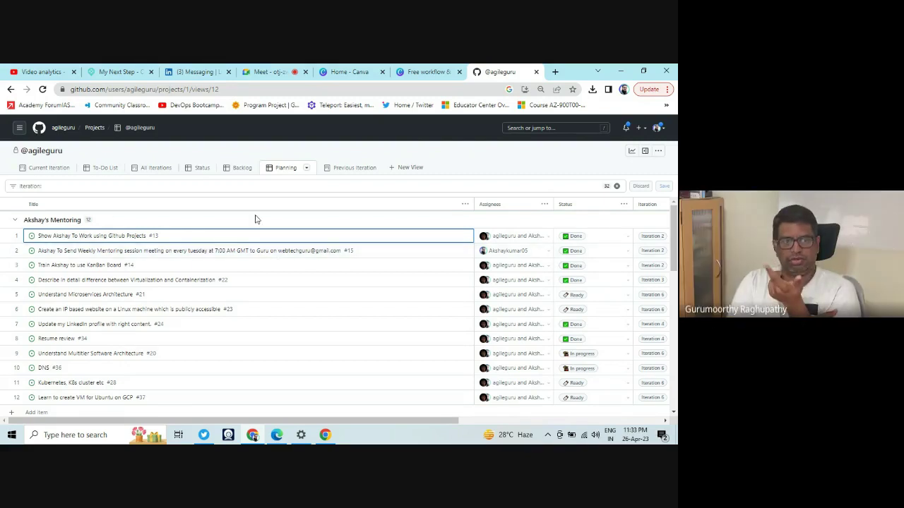
{"action": "scroll", "coordinate": [256, 287], "scroll_direction": "down", "scroll_amount": 3}
{"action": "scroll", "coordinate": [125, 311], "scroll_direction": "down", "scroll_amount": 1}
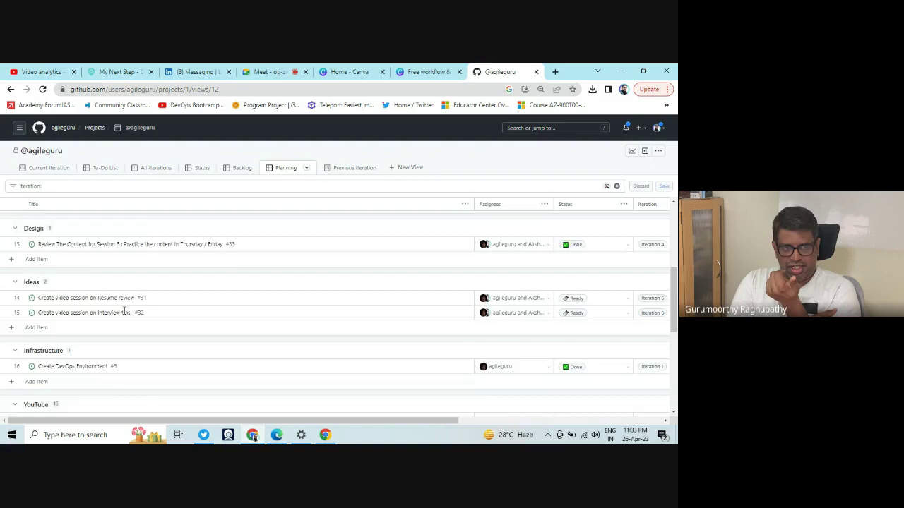
{"action": "scroll", "coordinate": [183, 329], "scroll_direction": "down", "scroll_amount": 3}
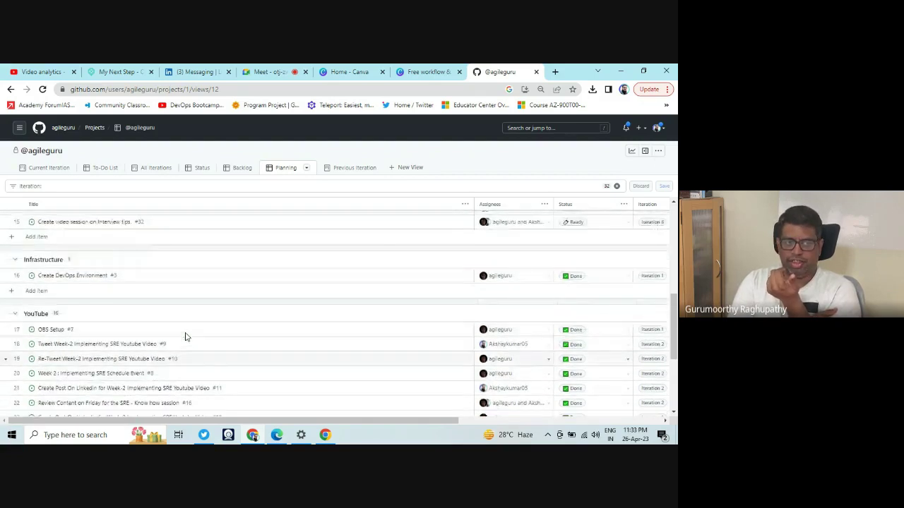
{"action": "scroll", "coordinate": [132, 329], "scroll_direction": "down", "scroll_amount": 3}
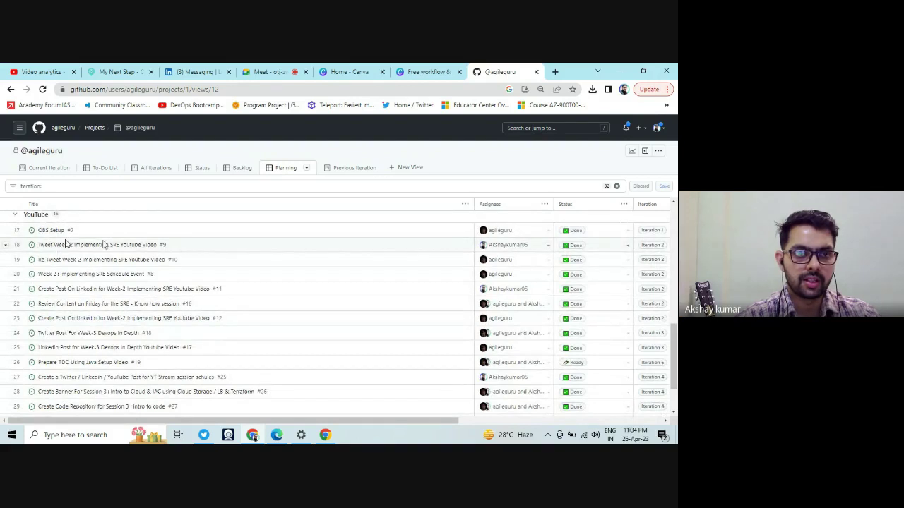
{"action": "scroll", "coordinate": [104, 246], "scroll_direction": "up", "scroll_amount": 1}
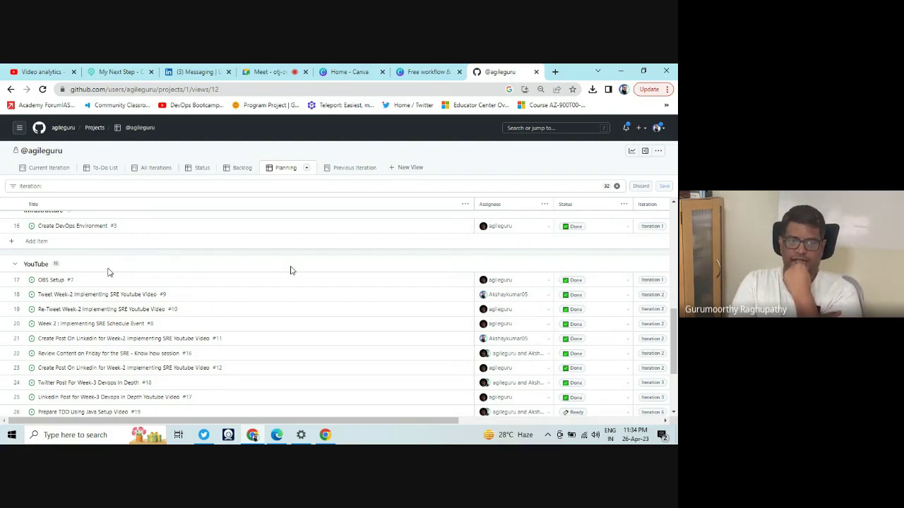
Show the All Iterations board with No Iteration and Iterations 4–6 columns
{"action": "left_click", "coordinate": [148, 173]}
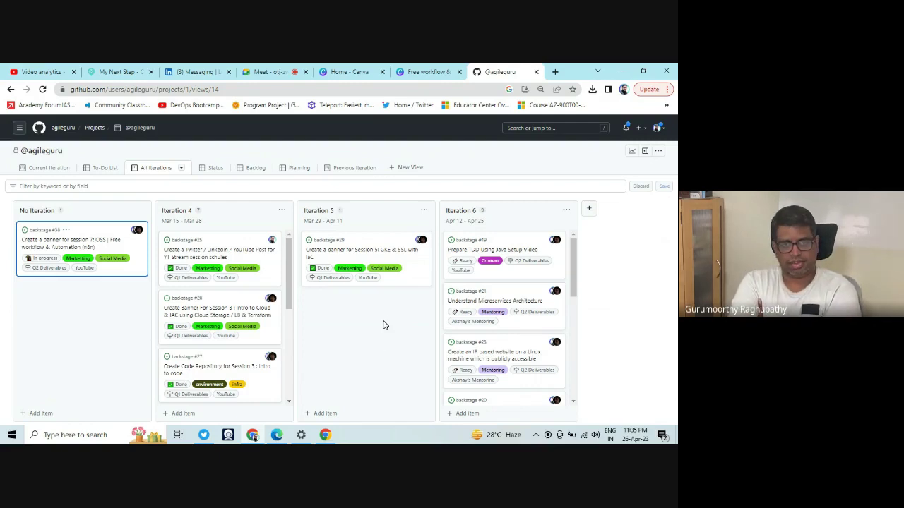
Open the Backlog view down to the No Iteration session 7 banner task
{"action": "left_click", "coordinate": [249, 170]}
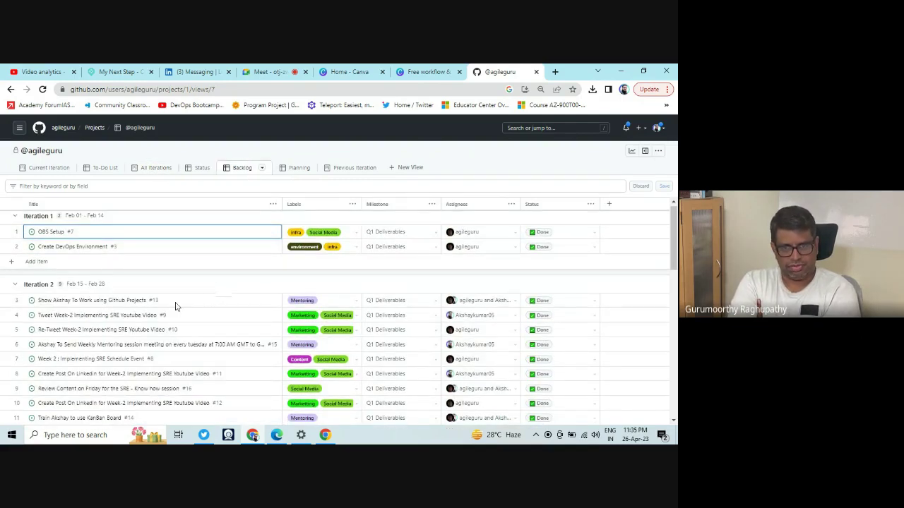
{"action": "scroll", "coordinate": [212, 304], "scroll_direction": "down", "scroll_amount": 3}
{"action": "scroll", "coordinate": [208, 309], "scroll_direction": "down", "scroll_amount": 2}
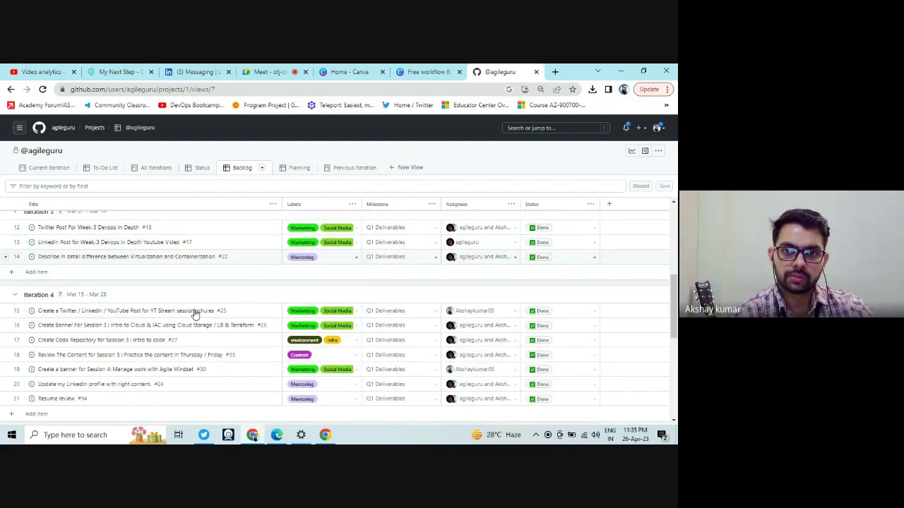
{"action": "scroll", "coordinate": [187, 304], "scroll_direction": "down", "scroll_amount": 5}
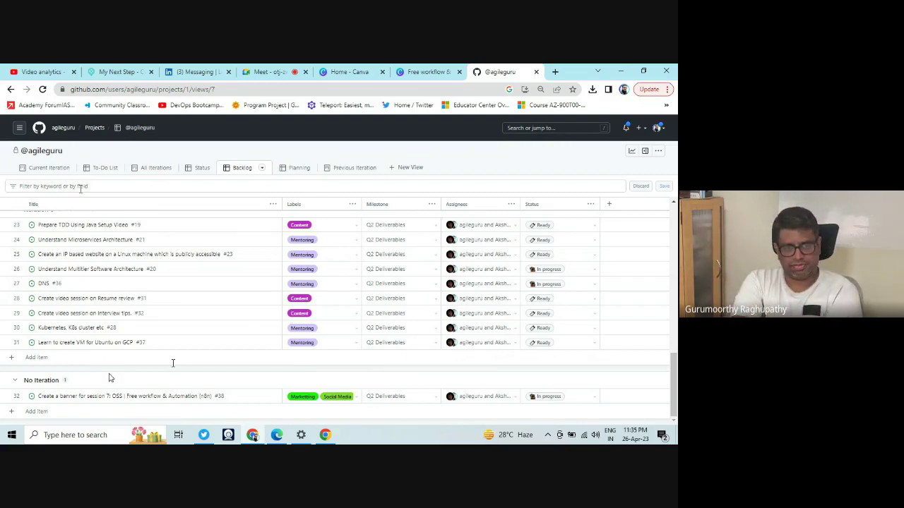
In Planning, open the Iteration choices for the row 32 session 7 banner task
{"action": "left_click", "coordinate": [290, 172]}
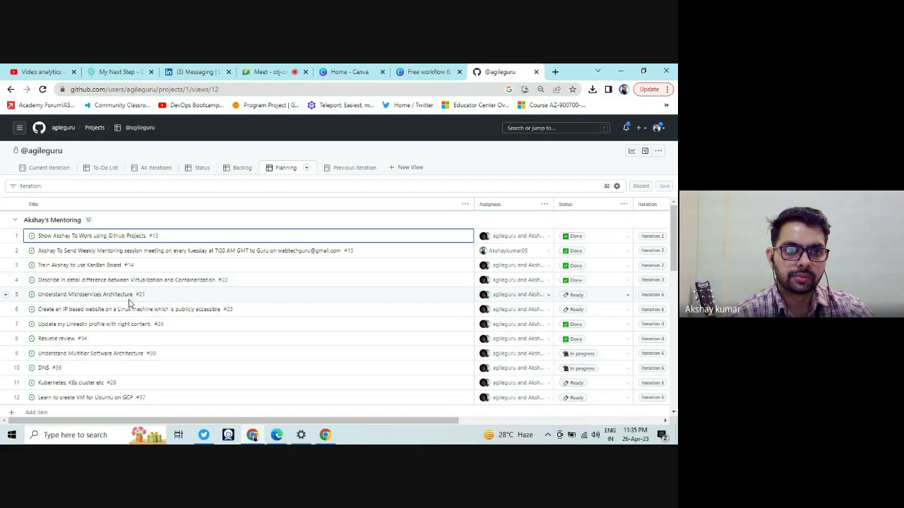
{"action": "scroll", "coordinate": [172, 344], "scroll_direction": "down", "scroll_amount": 3}
{"action": "scroll", "coordinate": [173, 345], "scroll_direction": "down", "scroll_amount": 1}
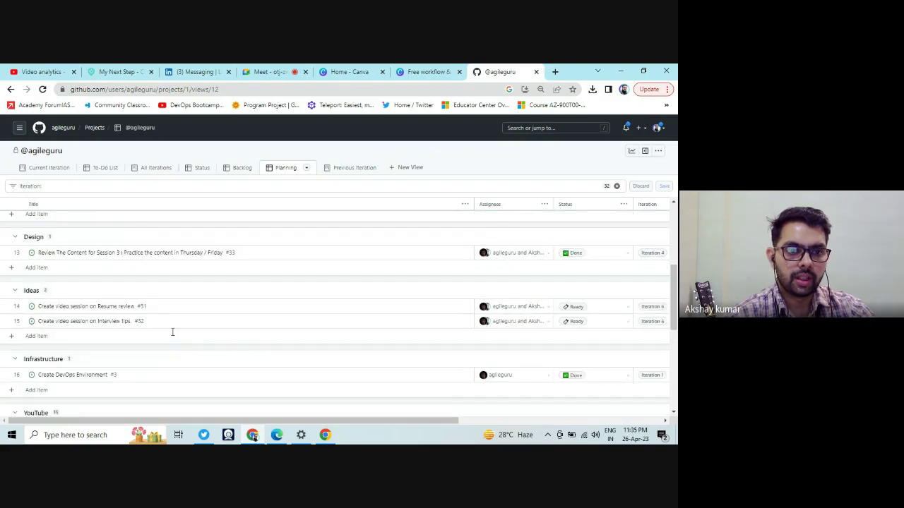
{"action": "scroll", "coordinate": [173, 345], "scroll_direction": "down", "scroll_amount": 5}
{"action": "scroll", "coordinate": [233, 358], "scroll_direction": "down", "scroll_amount": 1}
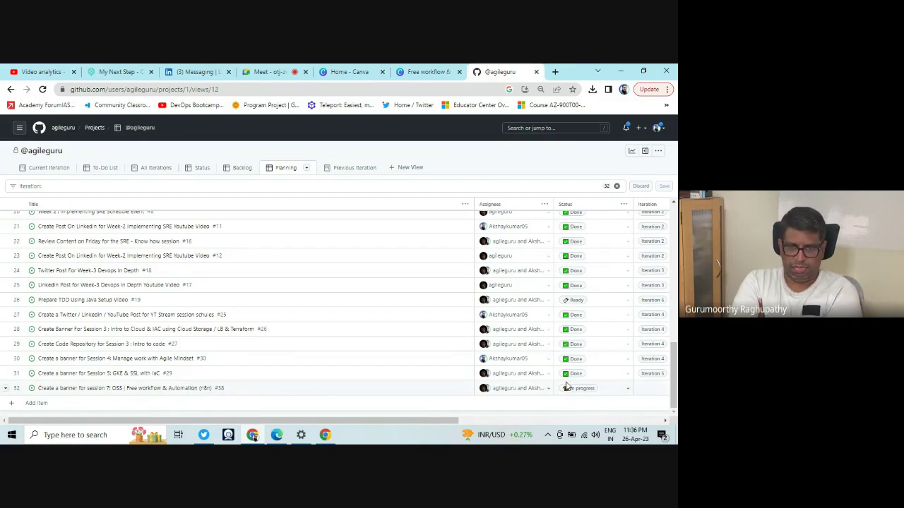
{"action": "left_click_drag", "start_coordinate": [453, 421], "coordinate": [542, 424]}
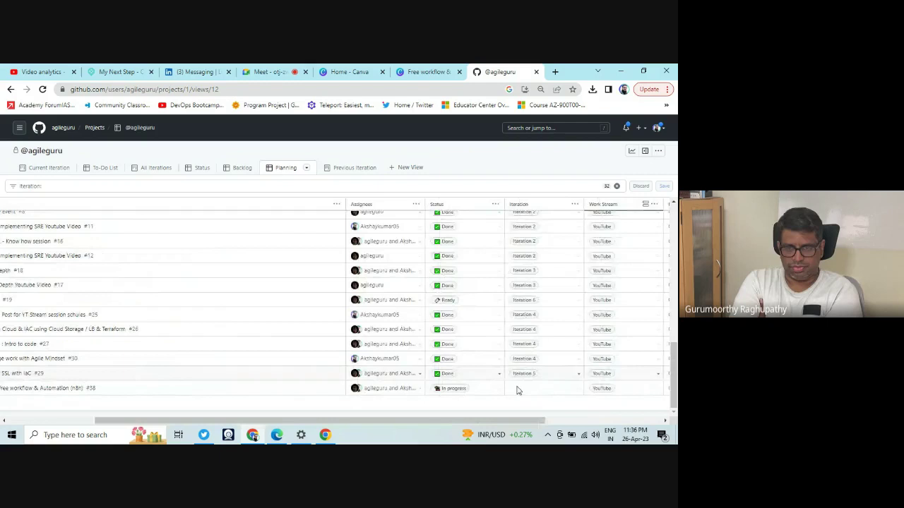
{"action": "left_click", "coordinate": [580, 392]}
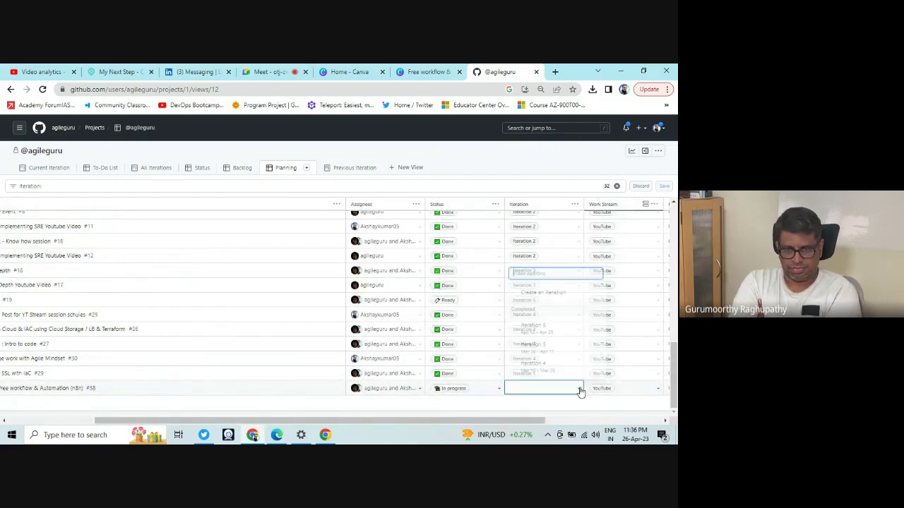
Start creating an iteration and rename the Iteration field to 'Iteration 7'
{"action": "left_click", "coordinate": [553, 299]}
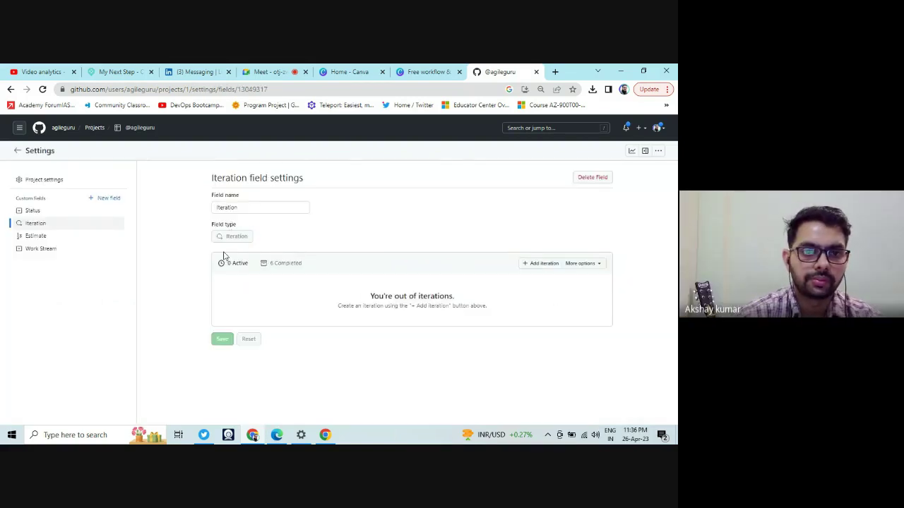
{"action": "left_click", "coordinate": [273, 208]}
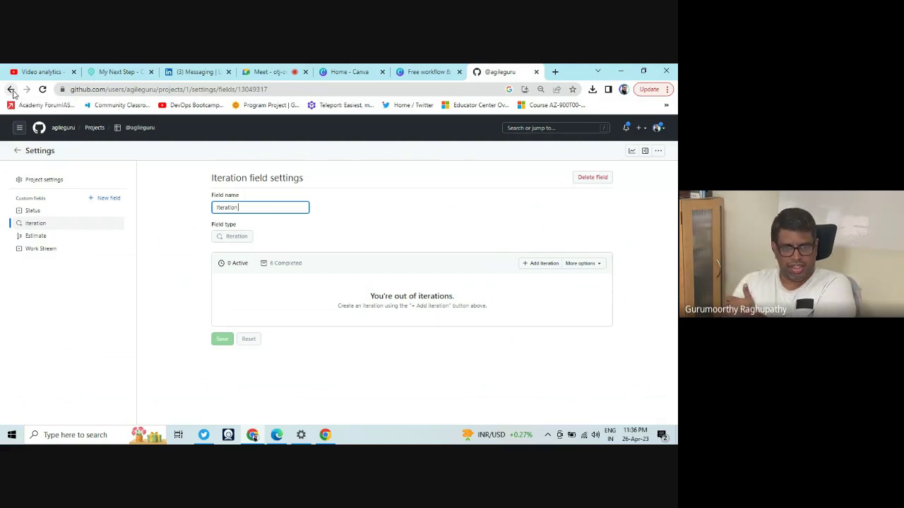
{"action": "left_click", "coordinate": [374, 204]}
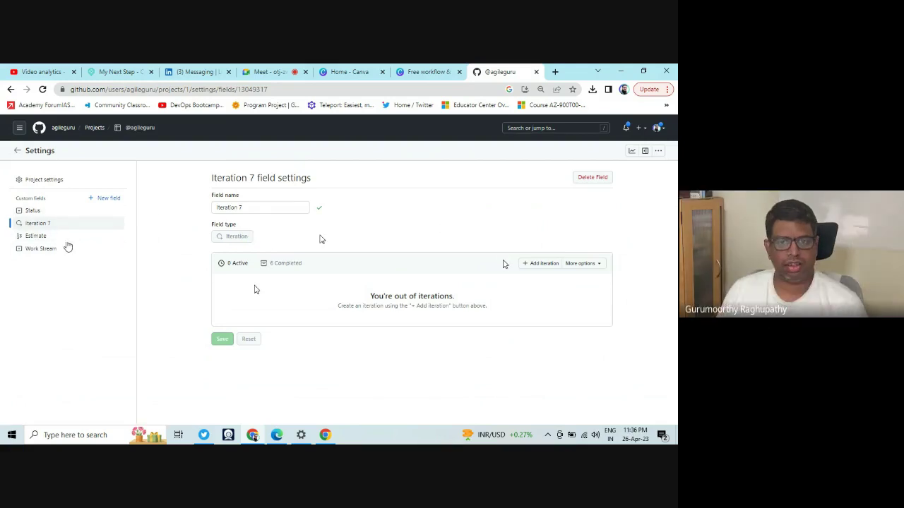
Add a current iteration for Apr 26 – May 09 and rename the field back to 'Iteration'
{"action": "left_click", "coordinate": [541, 266]}
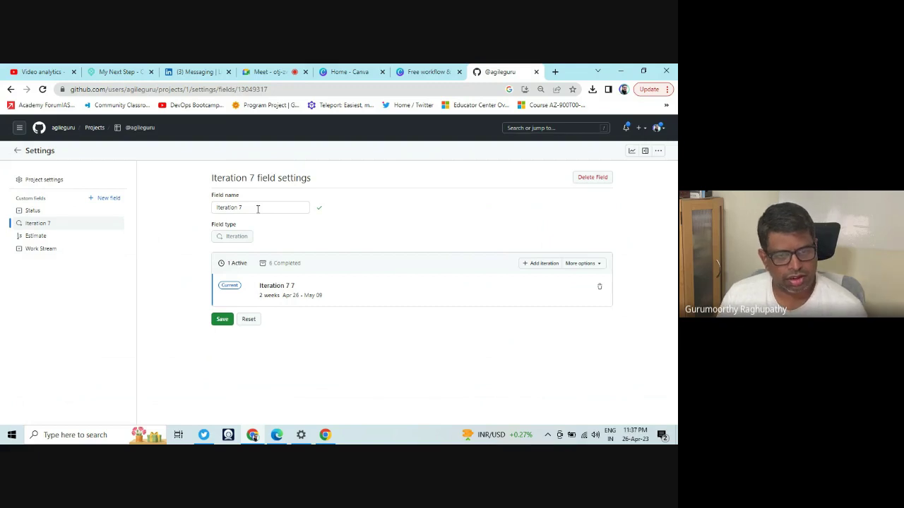
{"action": "left_click", "coordinate": [257, 209]}
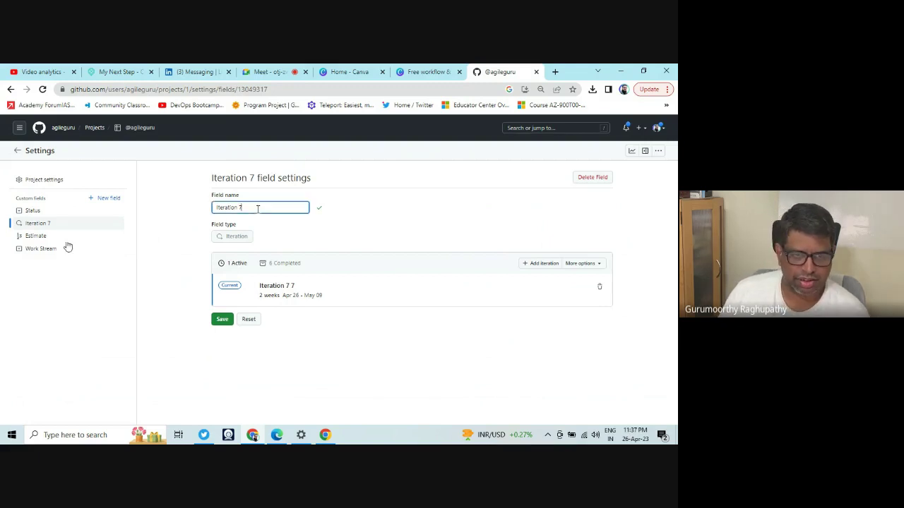
{"action": "key", "text": "BackSpace"}
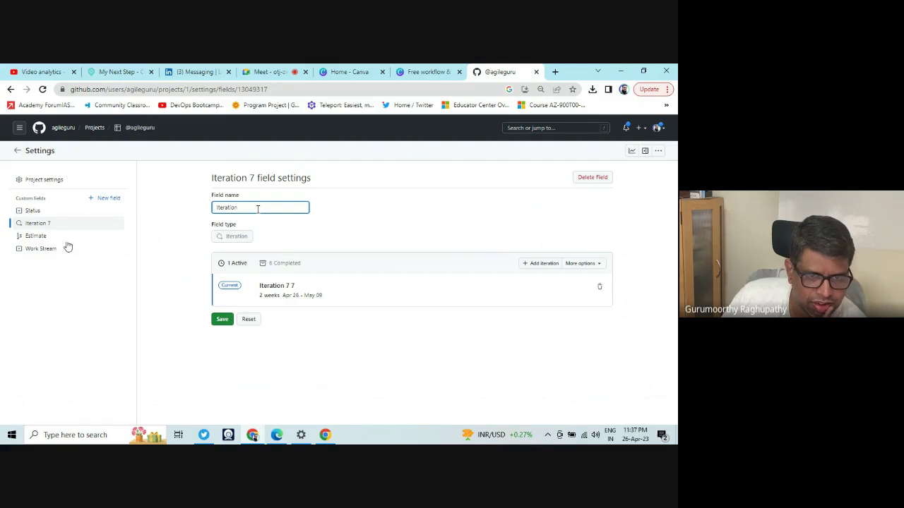
{"action": "left_click", "coordinate": [361, 223]}
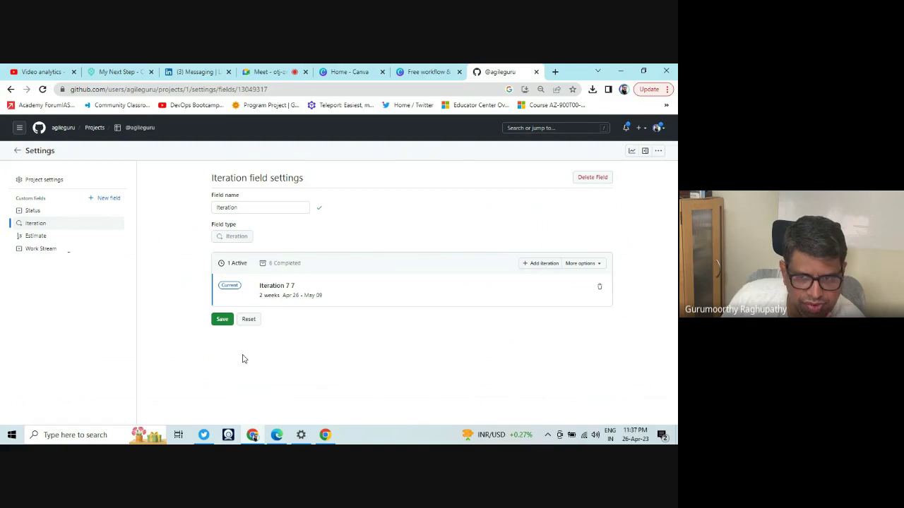
Save the Iteration field and reload so the current iteration reads 'Iteration 7'
{"action": "left_click", "coordinate": [222, 319]}
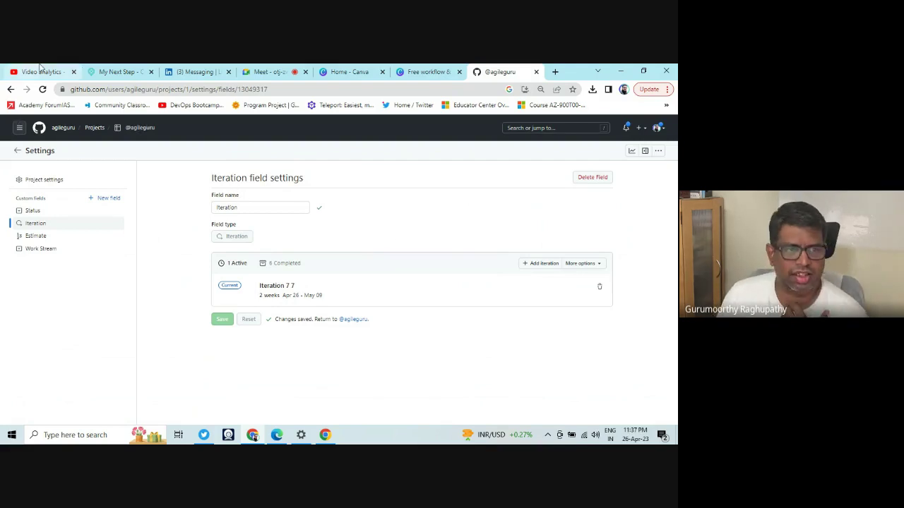
{"action": "left_click", "coordinate": [42, 89]}
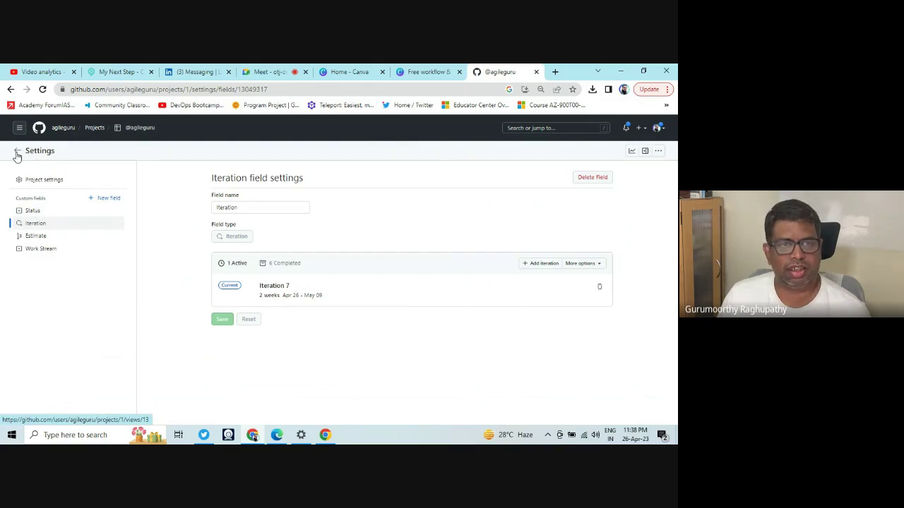
Return to the Projects list and reopen the project's Planning table
{"action": "left_click", "coordinate": [98, 130]}
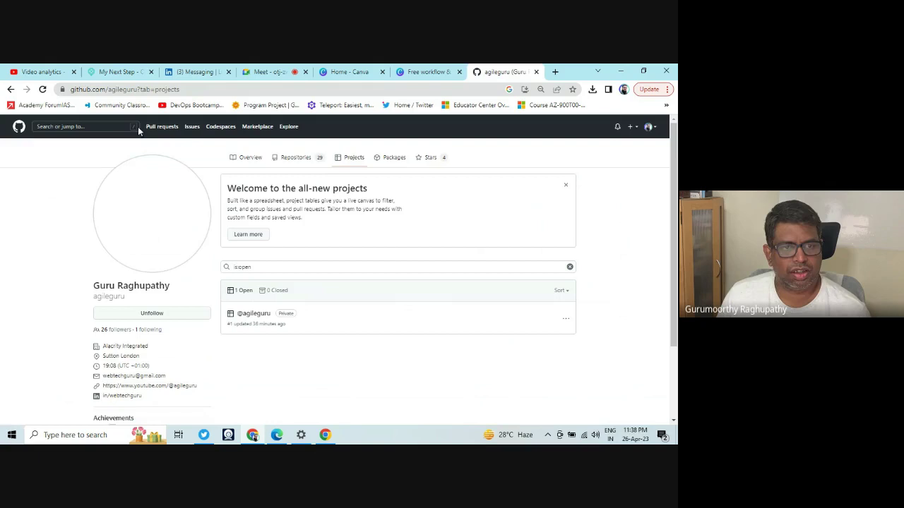
{"action": "left_click", "coordinate": [258, 314]}
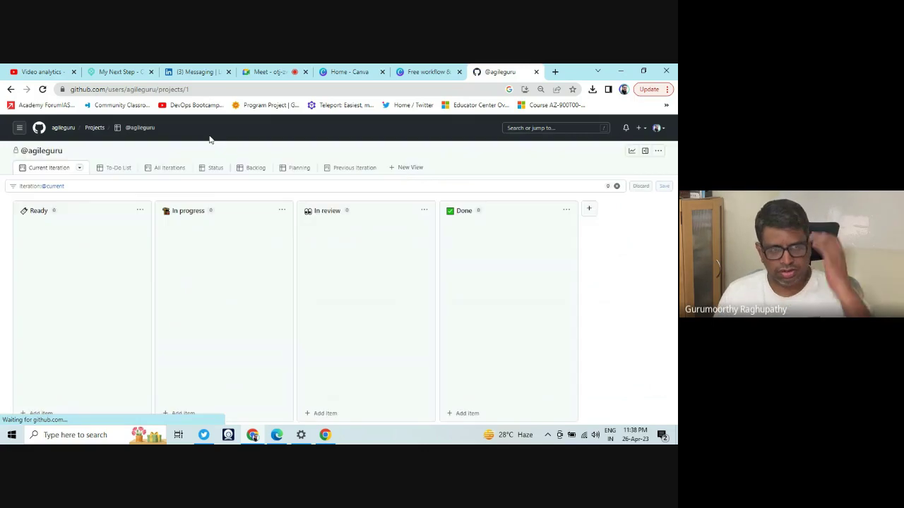
{"action": "left_click", "coordinate": [164, 173]}
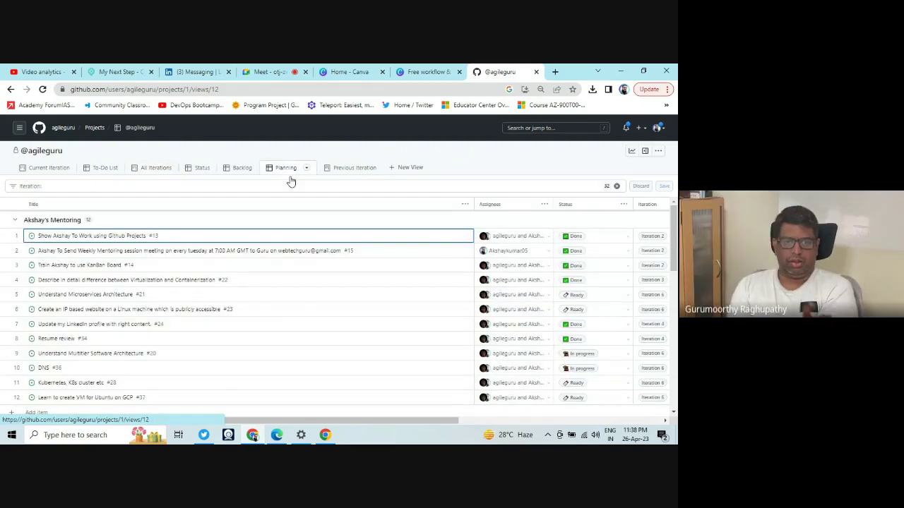
Assign the last-row session 7 banner task to Iteration 7
{"action": "scroll", "coordinate": [121, 274], "scroll_direction": "down", "scroll_amount": 3}
{"action": "scroll", "coordinate": [122, 274], "scroll_direction": "down", "scroll_amount": 1}
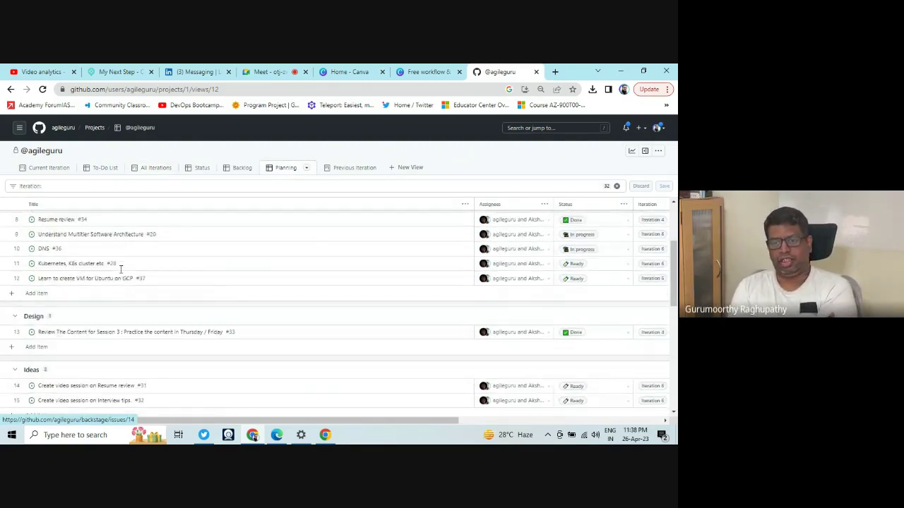
{"action": "scroll", "coordinate": [127, 290], "scroll_direction": "down", "scroll_amount": 4}
{"action": "scroll", "coordinate": [133, 300], "scroll_direction": "down", "scroll_amount": 5}
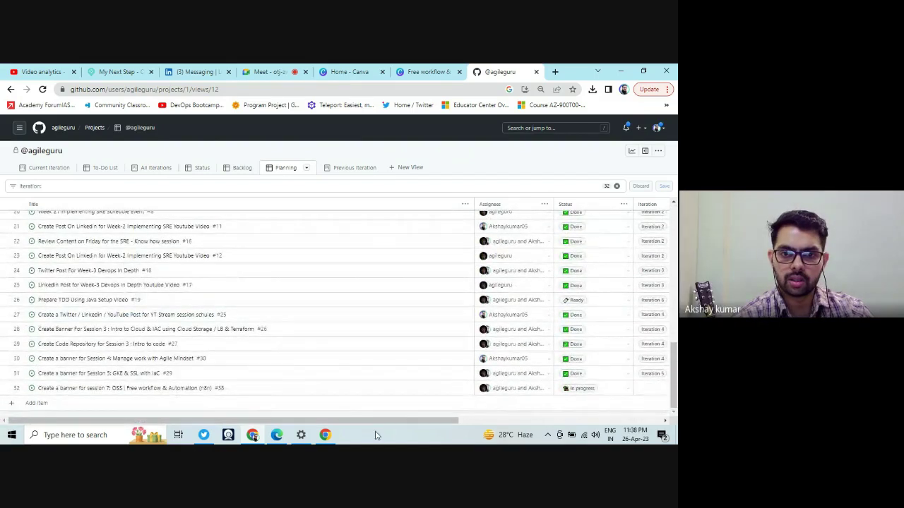
{"action": "left_click_drag", "start_coordinate": [391, 424], "coordinate": [538, 424]}
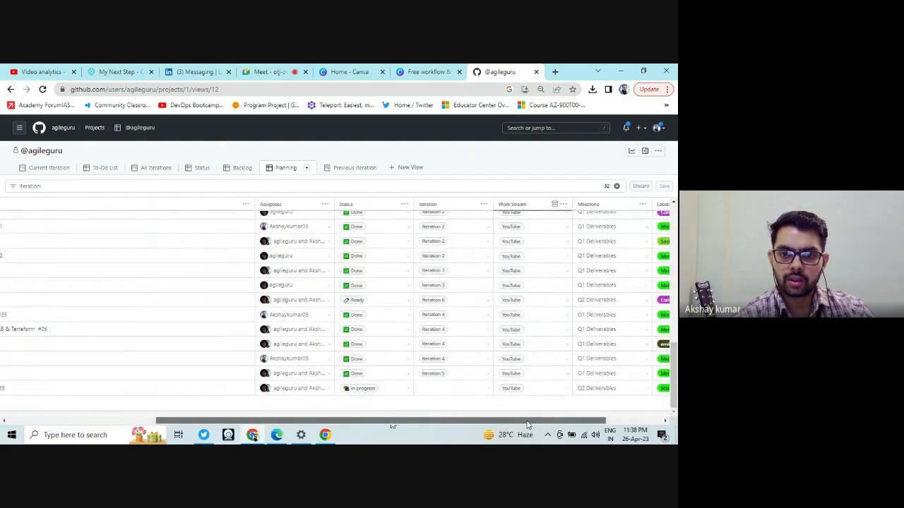
{"action": "left_click", "coordinate": [488, 390]}
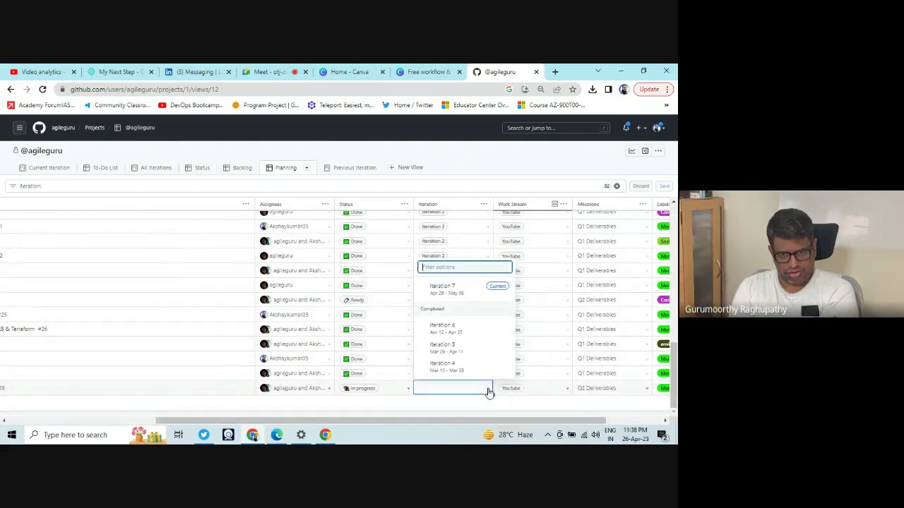
{"action": "left_click", "coordinate": [470, 293]}
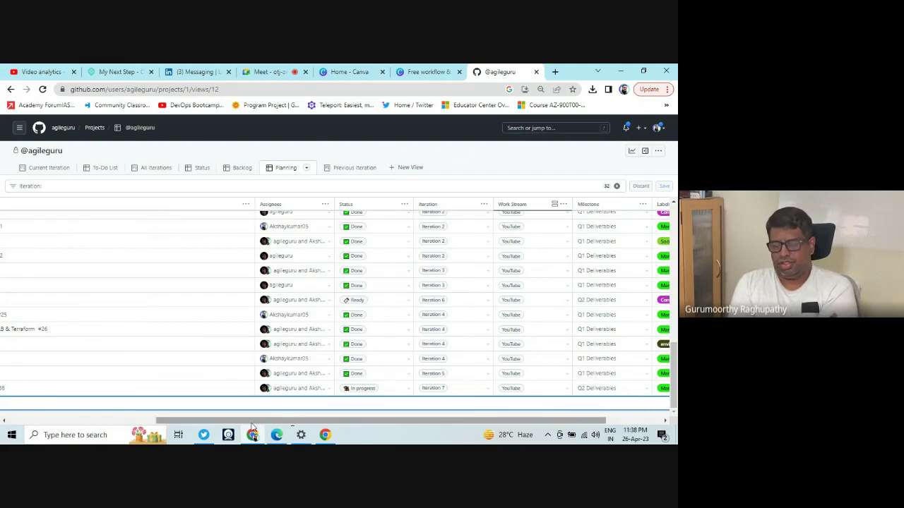
{"action": "left_click_drag", "start_coordinate": [292, 422], "coordinate": [139, 422]}
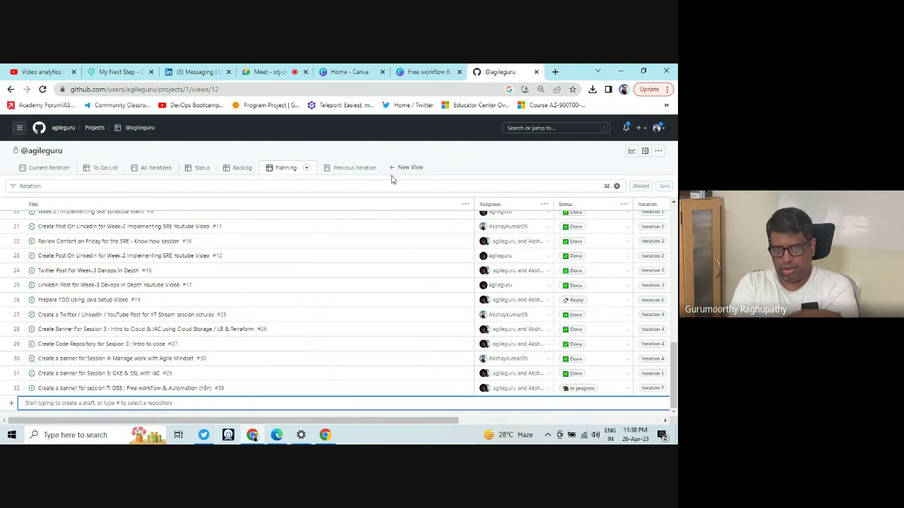
In project Settings, add two-week Iterations 8 through 13 to the Iteration field and save
{"action": "left_click", "coordinate": [661, 153]}
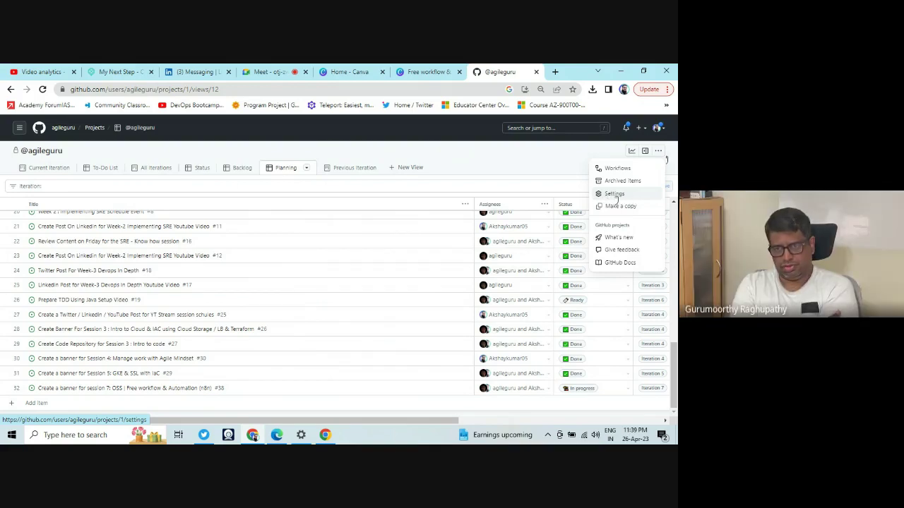
{"action": "left_click", "coordinate": [621, 196]}
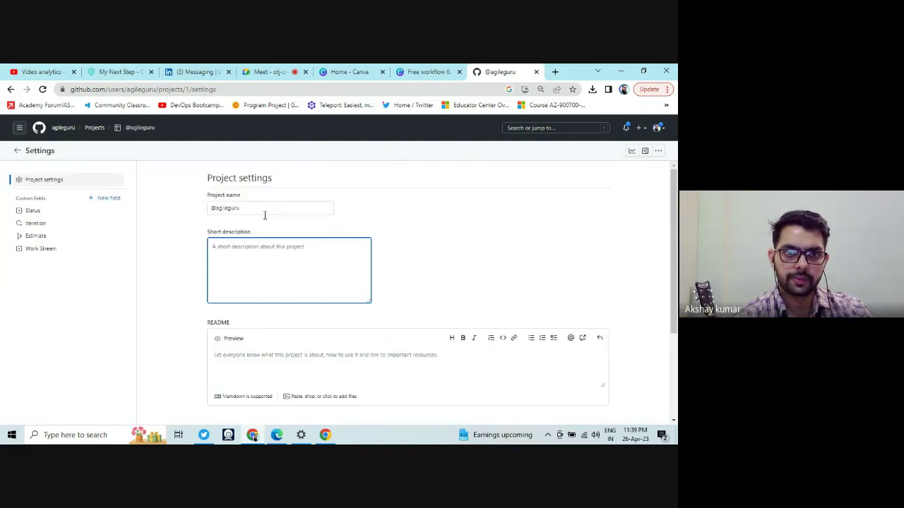
{"action": "left_click", "coordinate": [44, 223]}
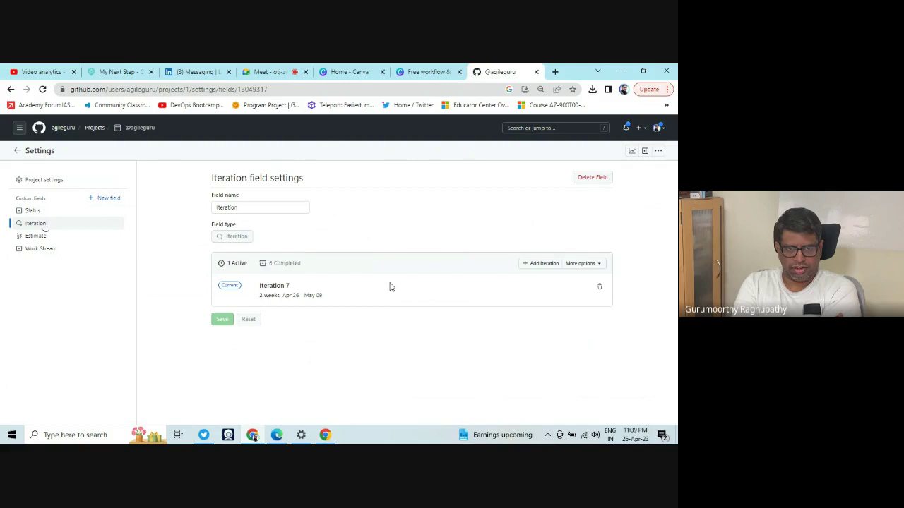
{"action": "left_click", "coordinate": [545, 264]}
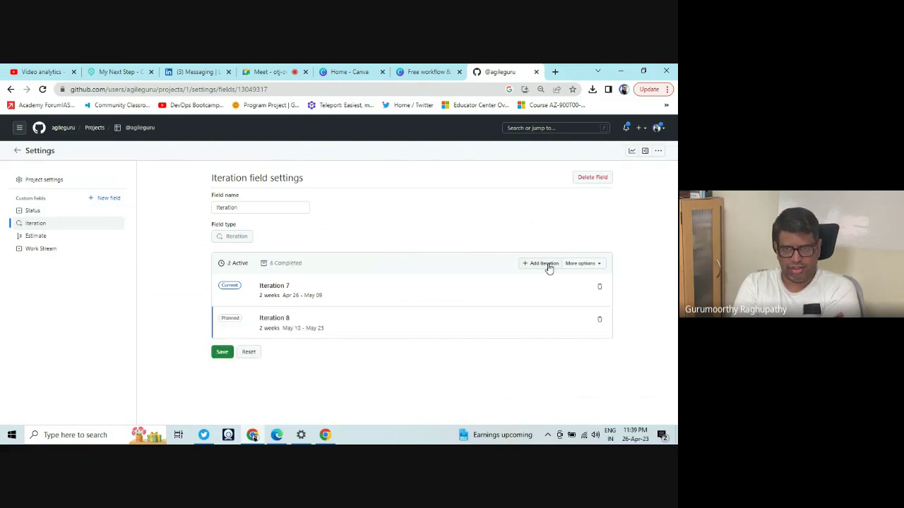
{"action": "left_click", "coordinate": [545, 264]}
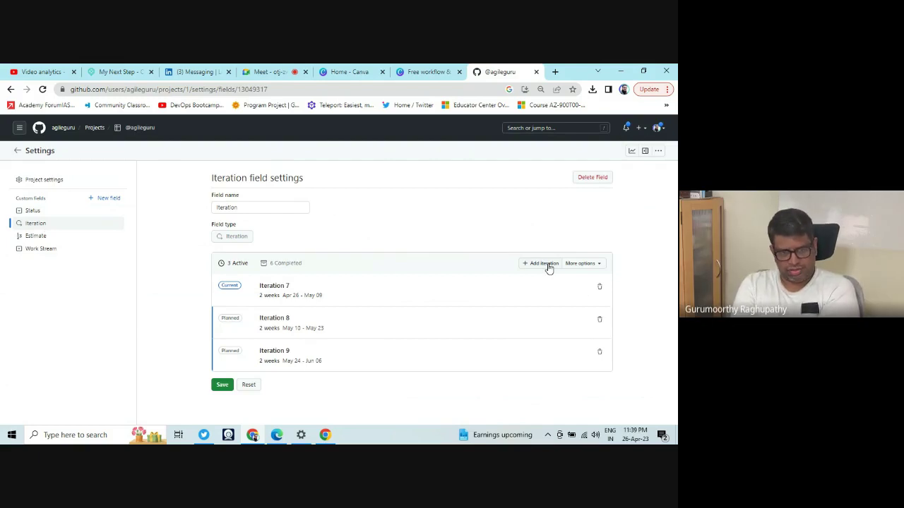
{"action": "left_click", "coordinate": [548, 267]}
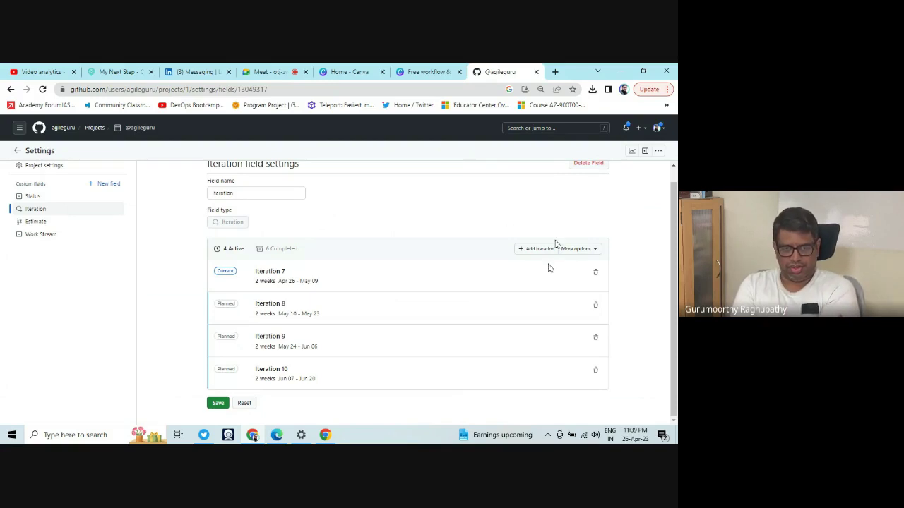
{"action": "left_click", "coordinate": [549, 259]}
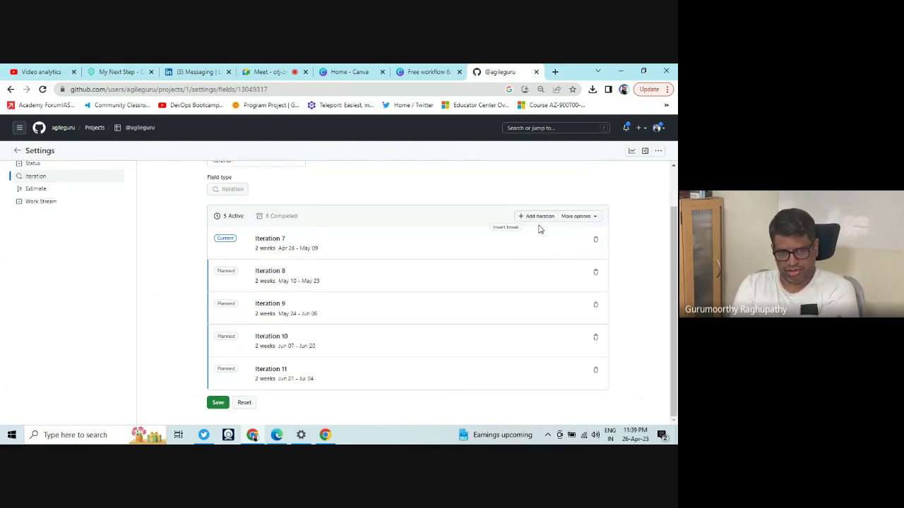
{"action": "left_click", "coordinate": [539, 217]}
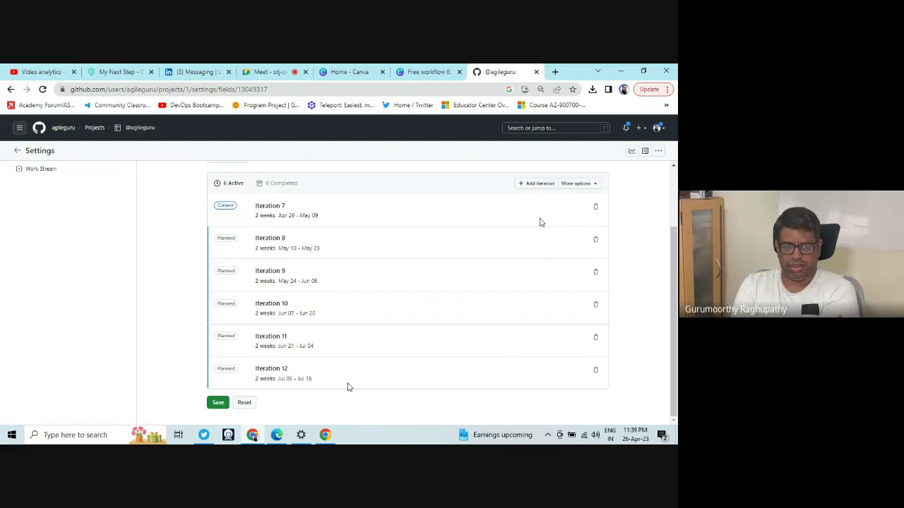
{"action": "left_click", "coordinate": [545, 185]}
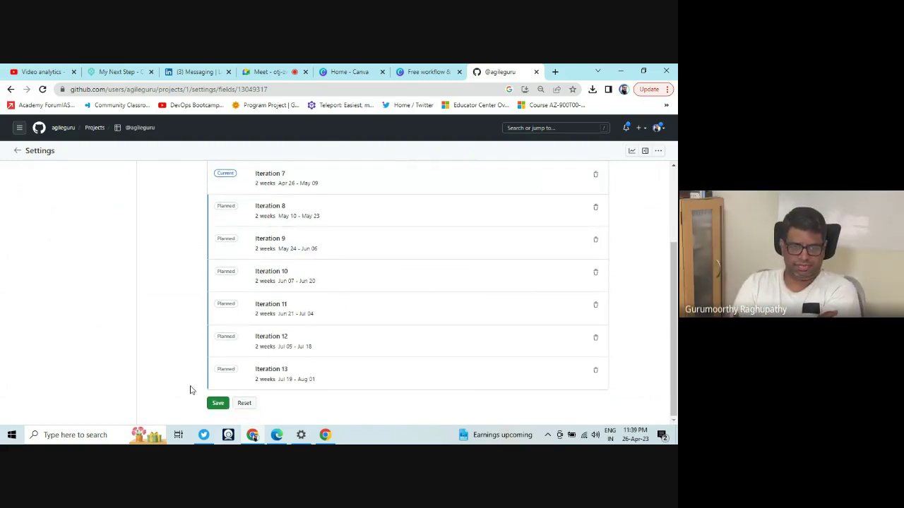
{"action": "left_click", "coordinate": [219, 402]}
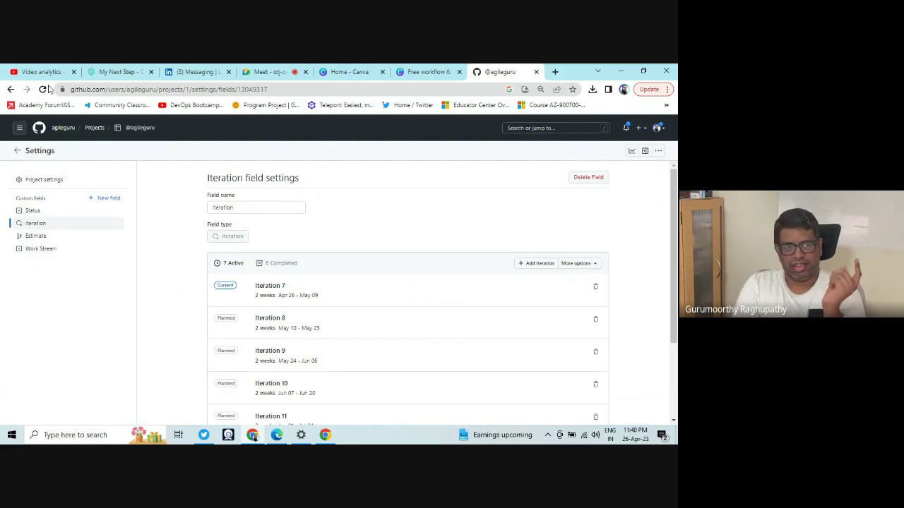
Back out of project settings to the Backlog table, grouped by iteration from Iteration 1
{"action": "left_click", "coordinate": [11, 90]}
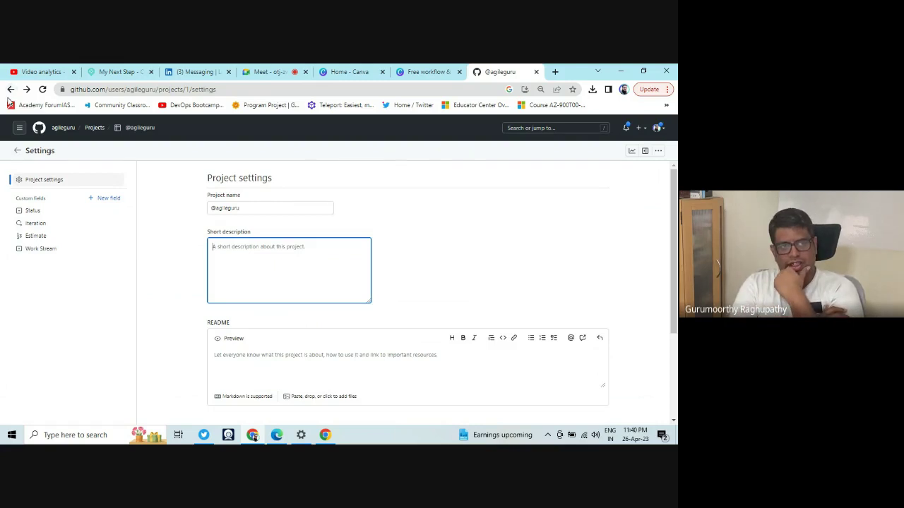
{"action": "left_click", "coordinate": [41, 160]}
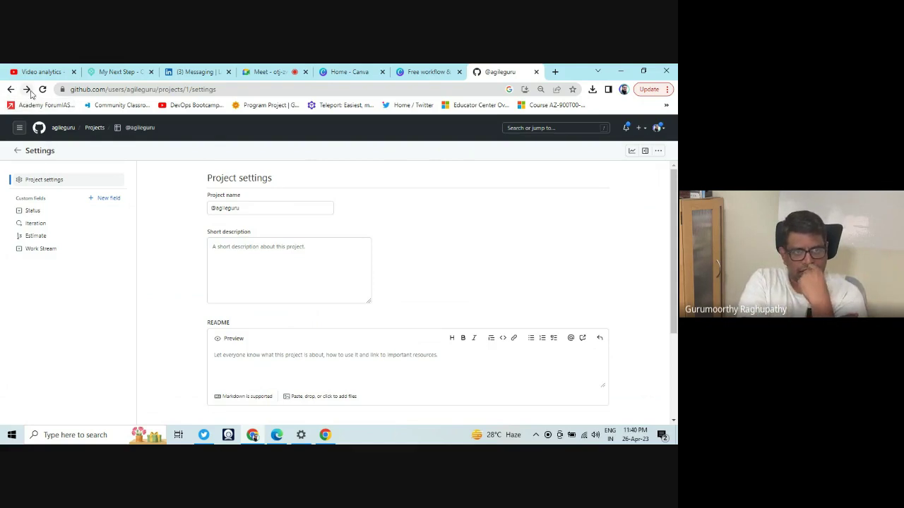
{"action": "left_click", "coordinate": [16, 154]}
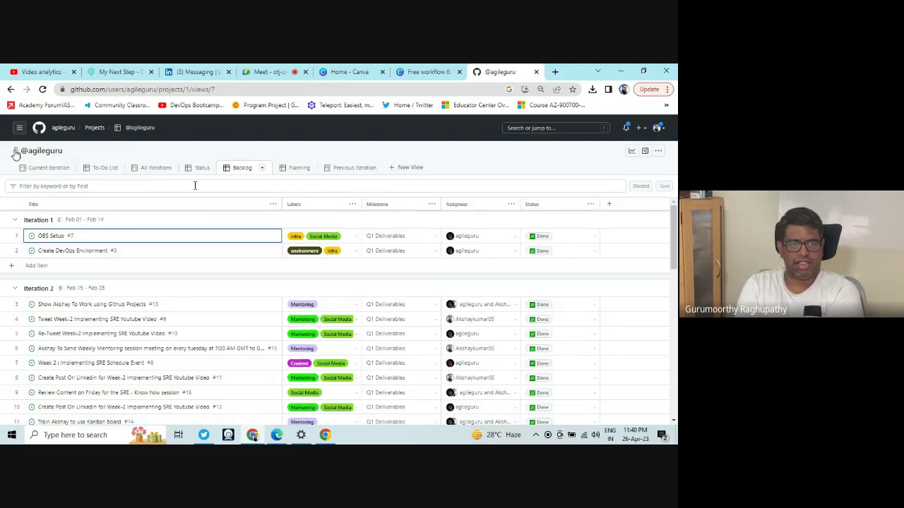
Switch to the All Iterations board and scroll across to check Iteration 7 and empty Iteration 8
{"action": "left_click", "coordinate": [156, 169]}
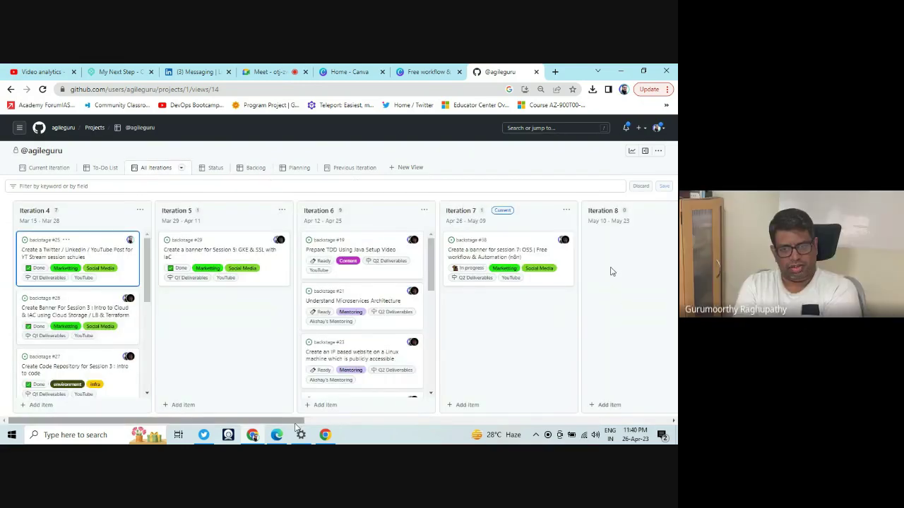
{"action": "left_click_drag", "start_coordinate": [296, 424], "coordinate": [619, 437]}
{"action": "left_click_drag", "start_coordinate": [566, 422], "coordinate": [271, 404]}
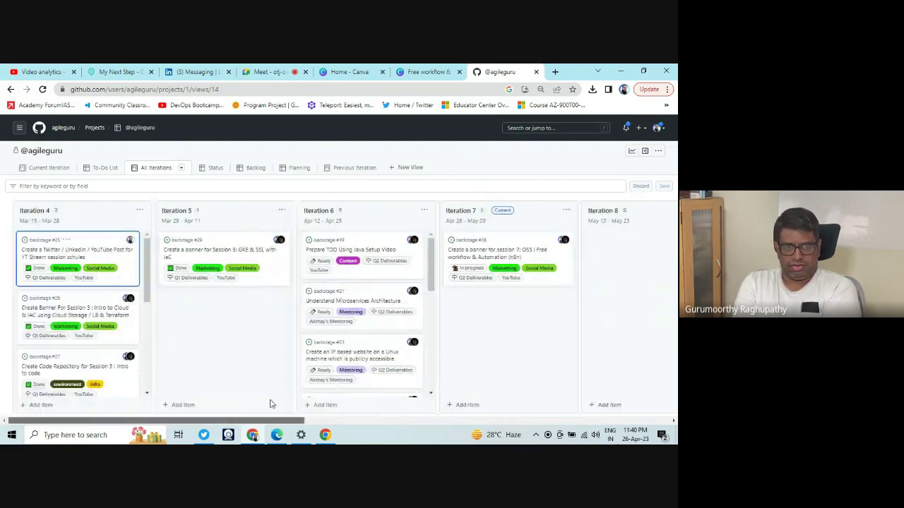
Start an 'iteration:' filter on the board, browse the iteration values, then dismiss the list
{"action": "left_click", "coordinate": [13, 186]}
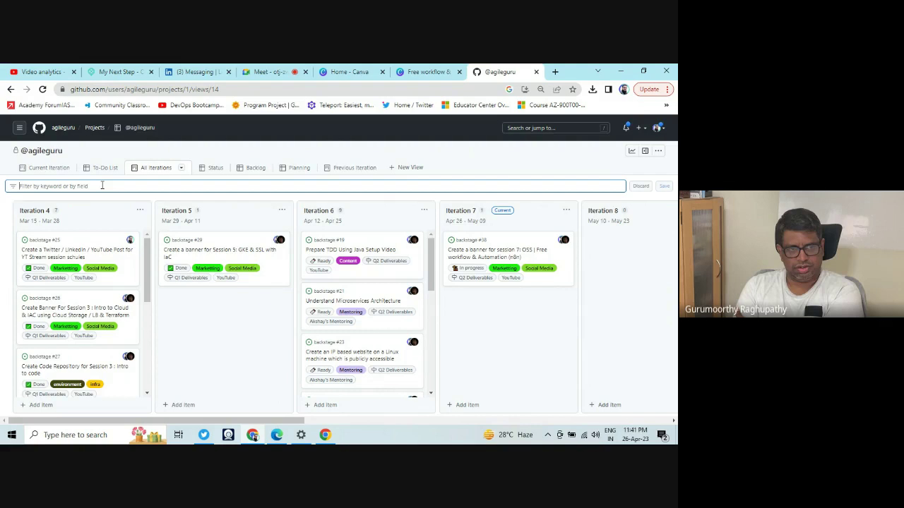
{"action": "type", "text": "i"}
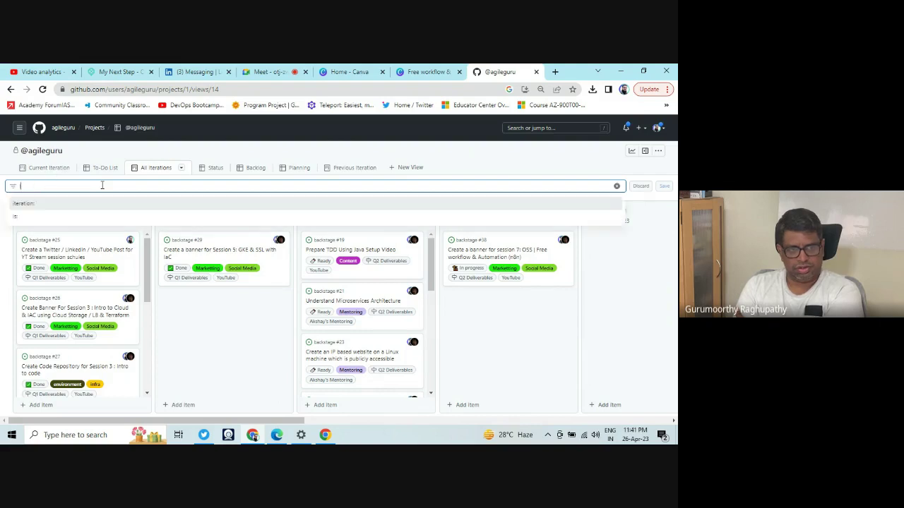
{"action": "type", "text": "t"}
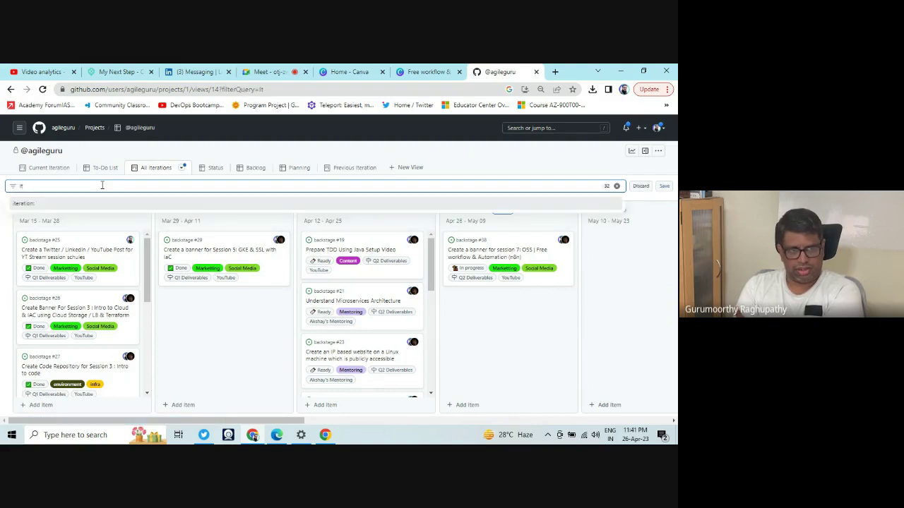
{"action": "left_click", "coordinate": [89, 206]}
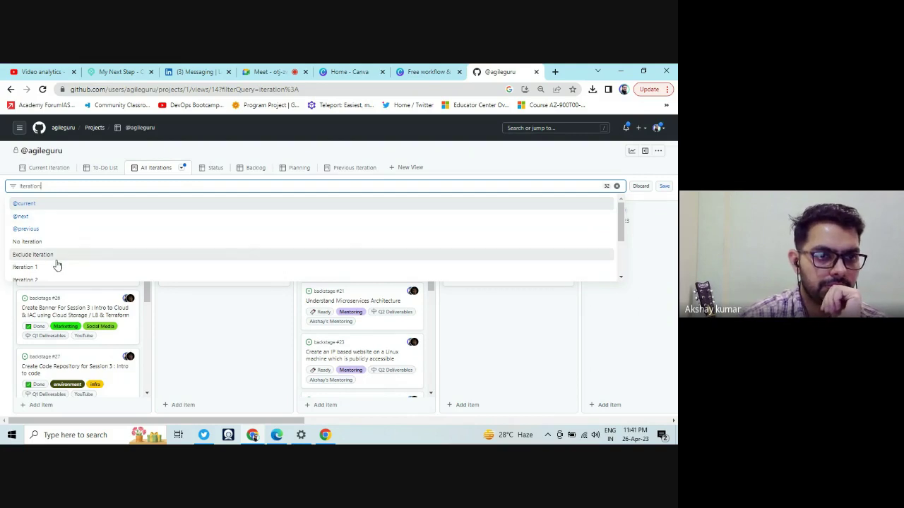
{"action": "scroll", "coordinate": [57, 265], "scroll_direction": "down", "scroll_amount": 1}
{"action": "scroll", "coordinate": [57, 265], "scroll_direction": "up", "scroll_amount": 2}
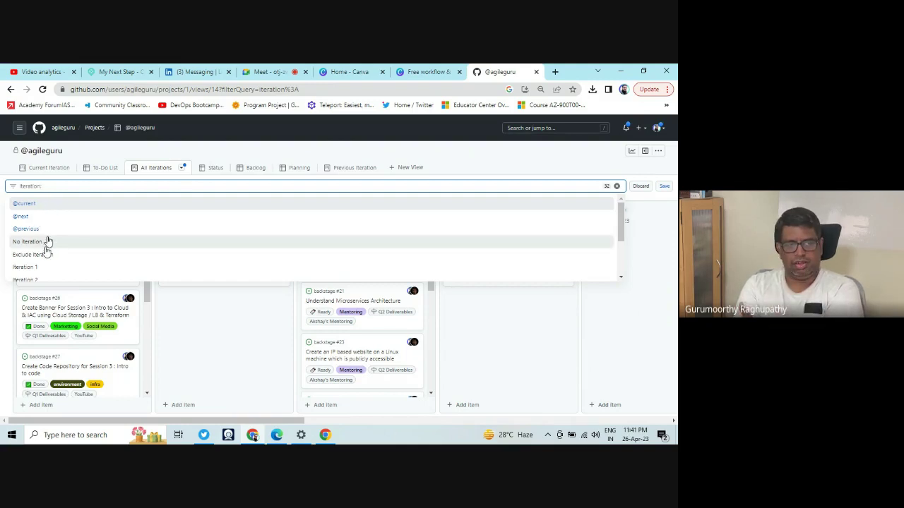
{"action": "scroll", "coordinate": [46, 233], "scroll_direction": "down", "scroll_amount": 3}
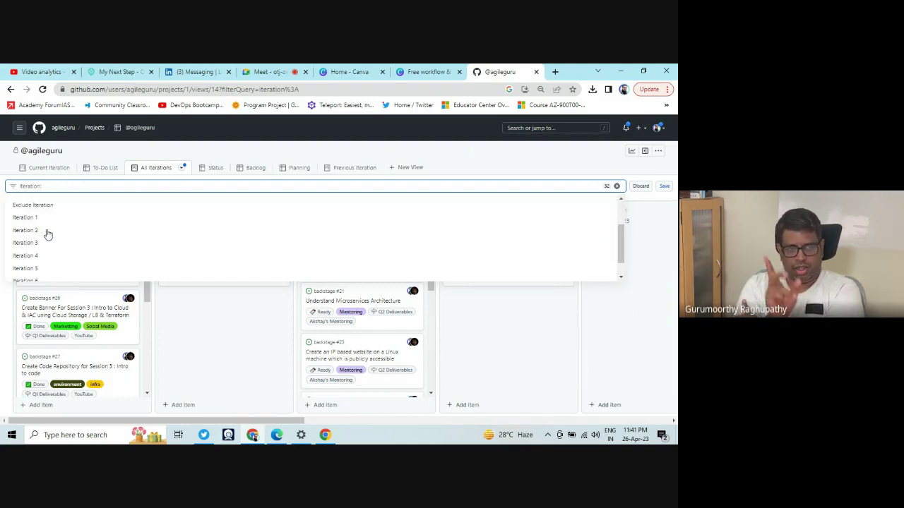
{"action": "scroll", "coordinate": [50, 246], "scroll_direction": "up", "scroll_amount": 3}
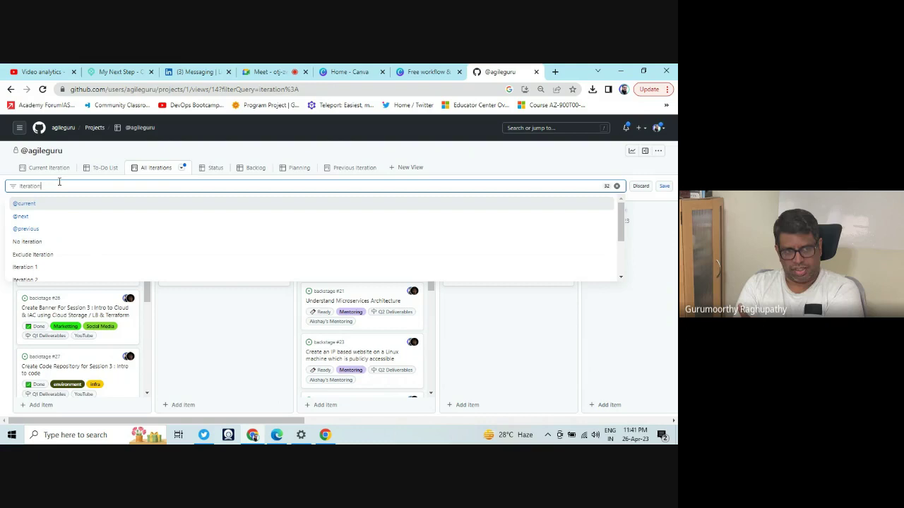
{"action": "key", "text": "Escape"}
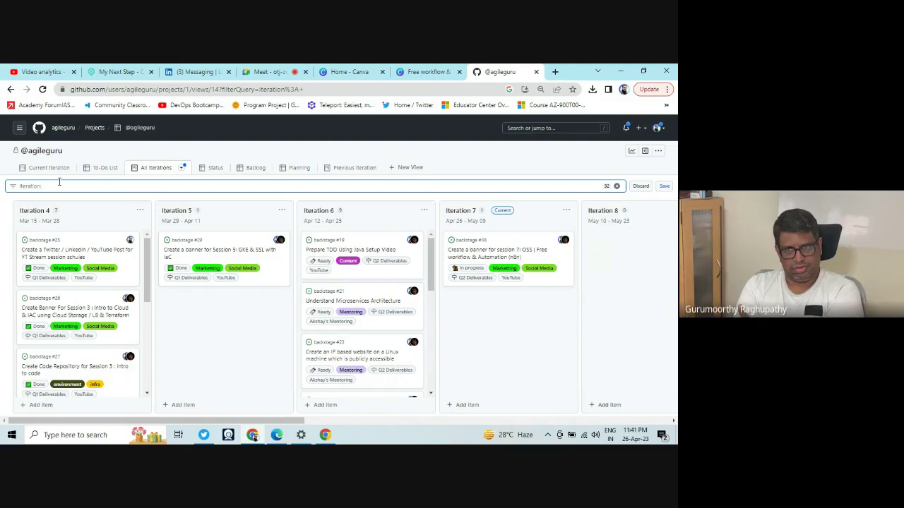
{"action": "left_click", "coordinate": [59, 183]}
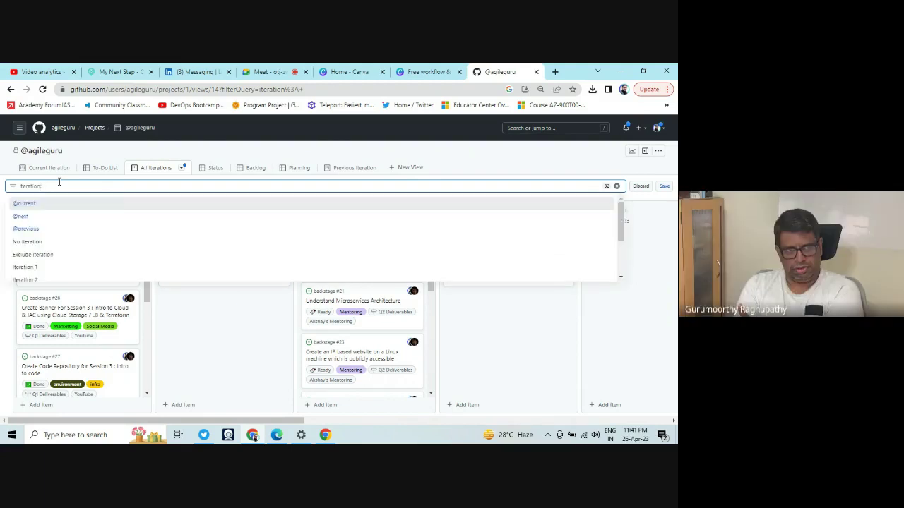
{"action": "key", "text": "BackSpace"}
{"action": "key", "text": "BackSpace"}
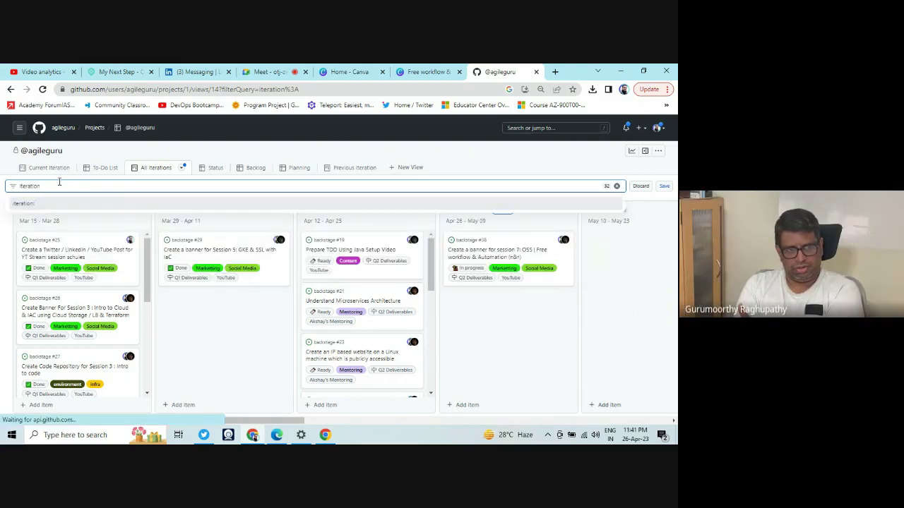
{"action": "type", "text": "!"}
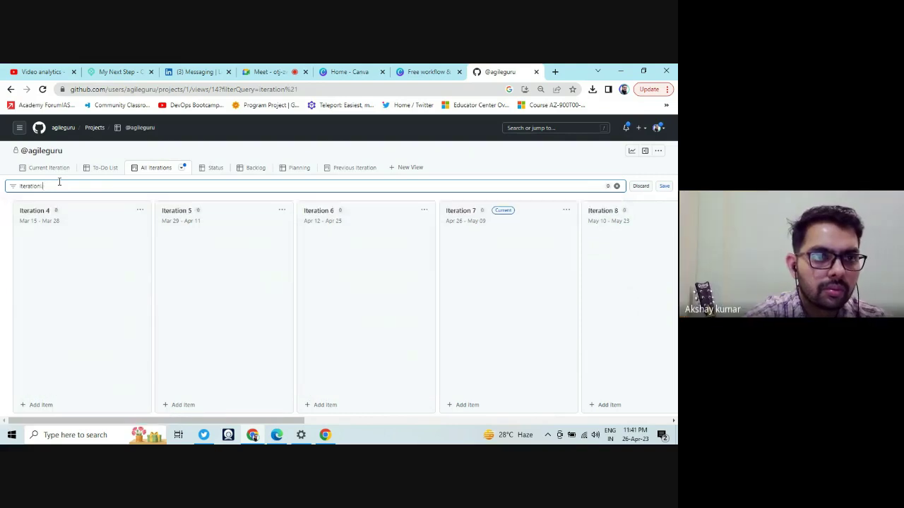
{"action": "type", "text": " n"}
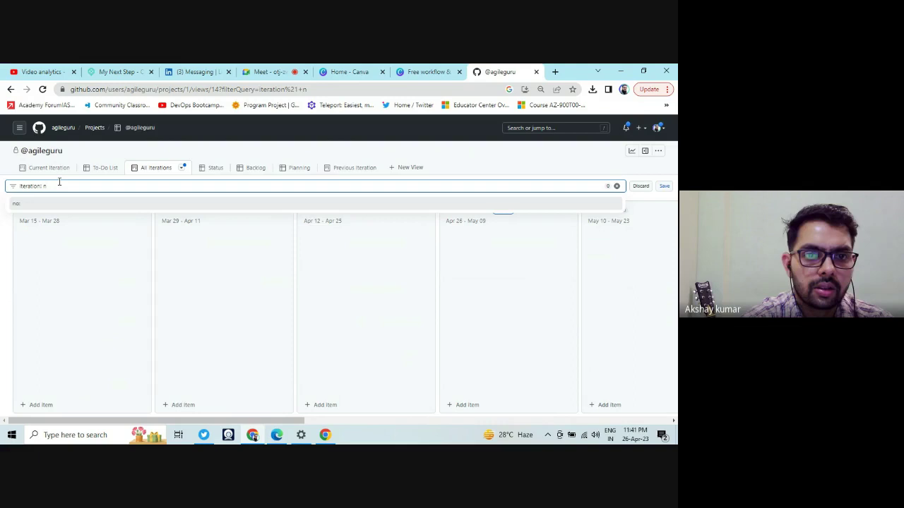
{"action": "key", "text": "BackSpace"}
{"action": "key", "text": "BackSpace"}
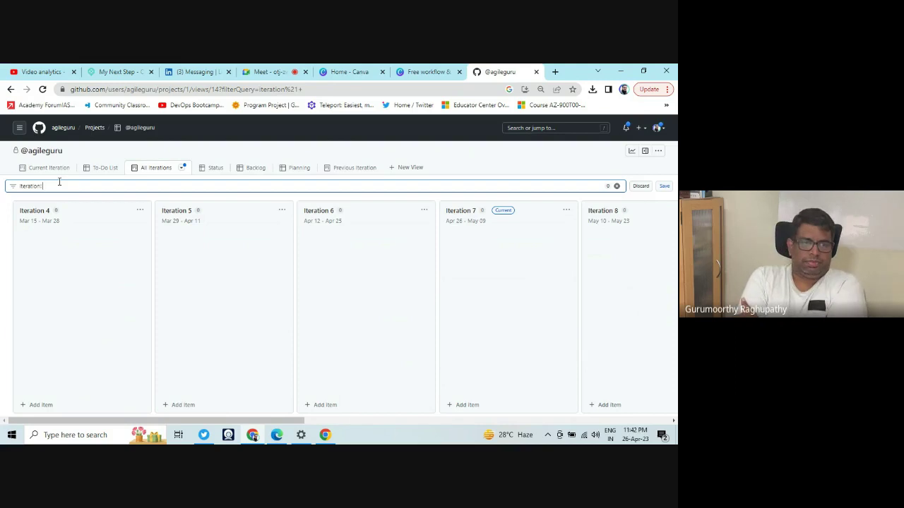
{"action": "key", "text": "BackSpace"}
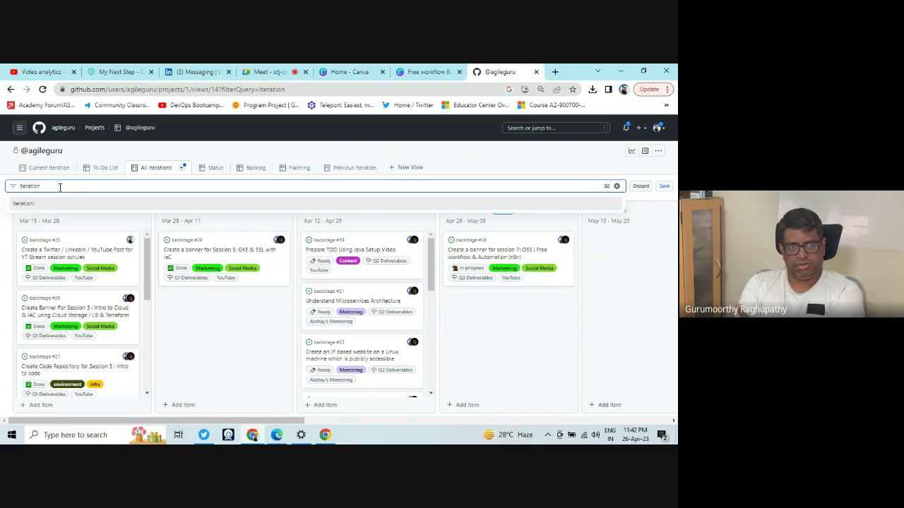
{"action": "type", "text": ":"}
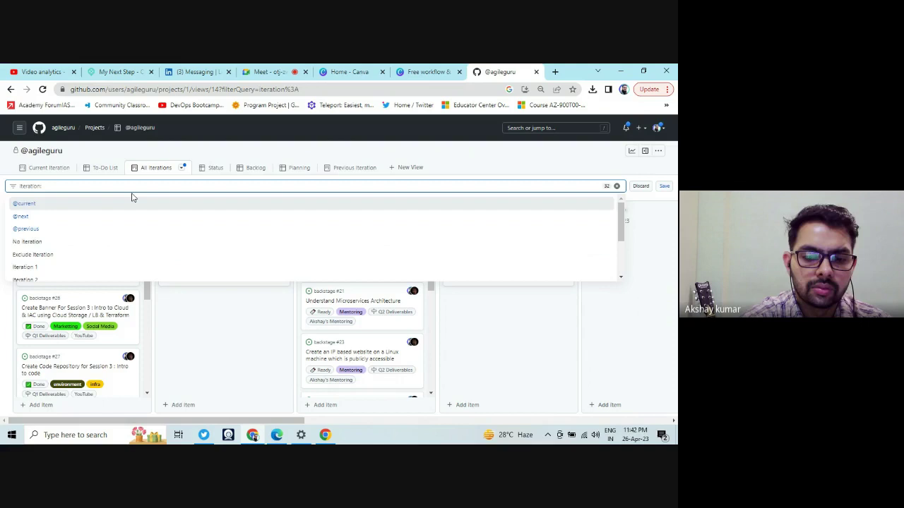
{"action": "key", "text": "Escape"}
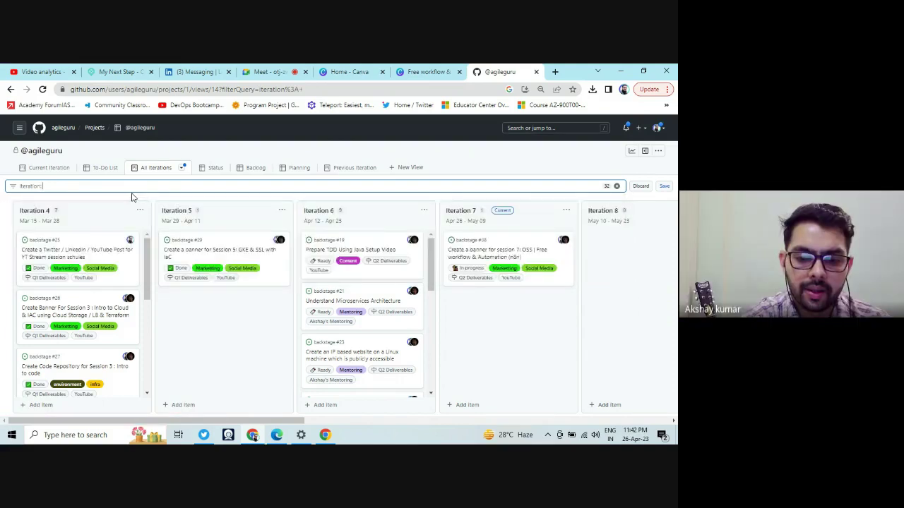
{"action": "type", "text": "ot"}
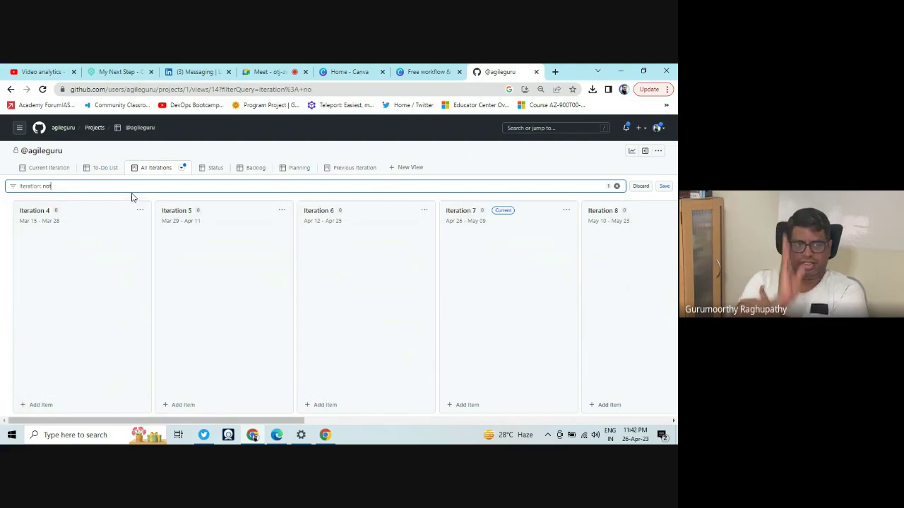
{"action": "key", "text": "BackSpace"}
{"action": "key", "text": "BackSpace"}
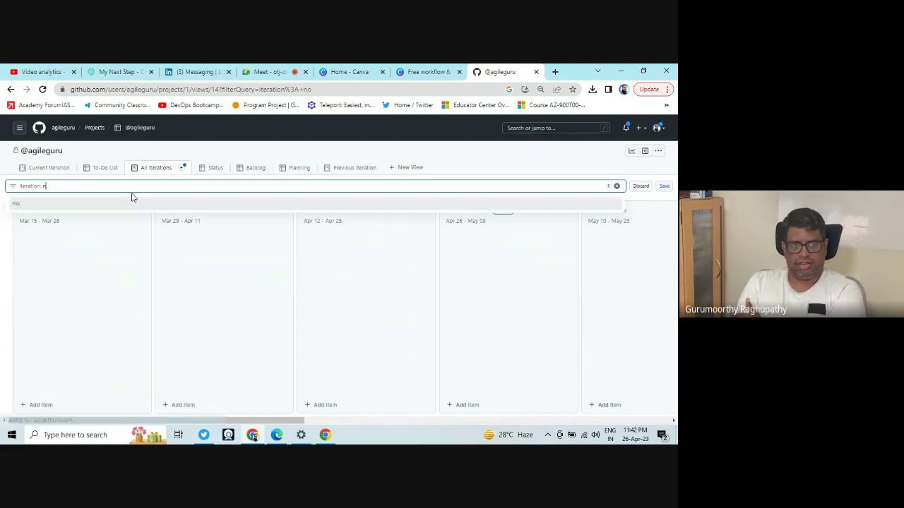
{"action": "key", "text": "BackSpace"}
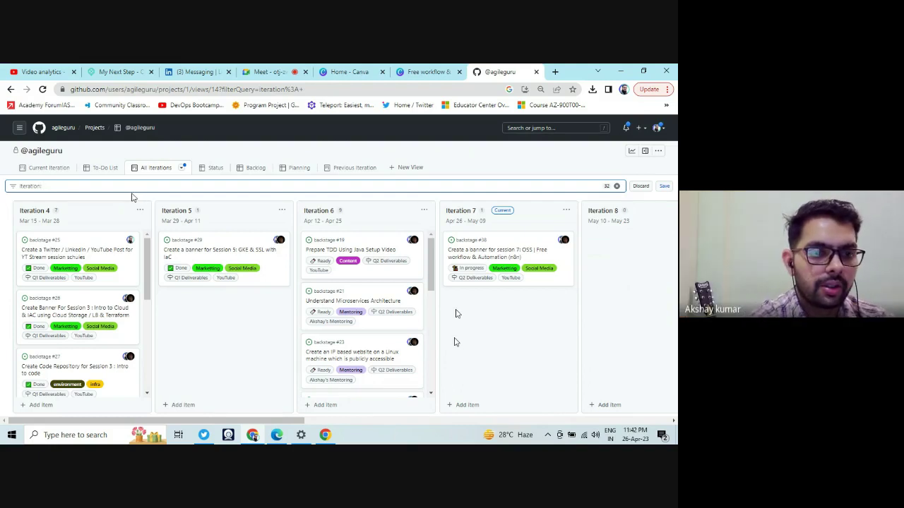
{"action": "type", "text": "!"}
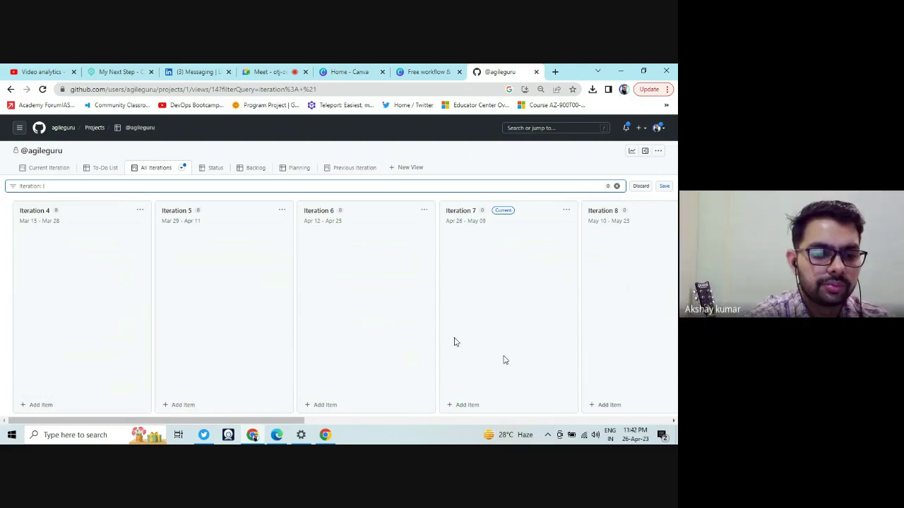
{"action": "type", "text": "@"}
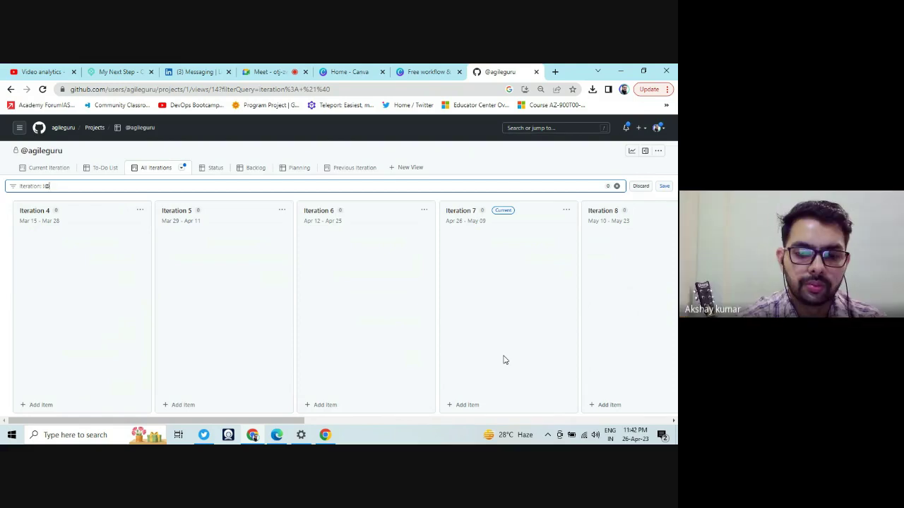
{"action": "type", "text": "#rev"}
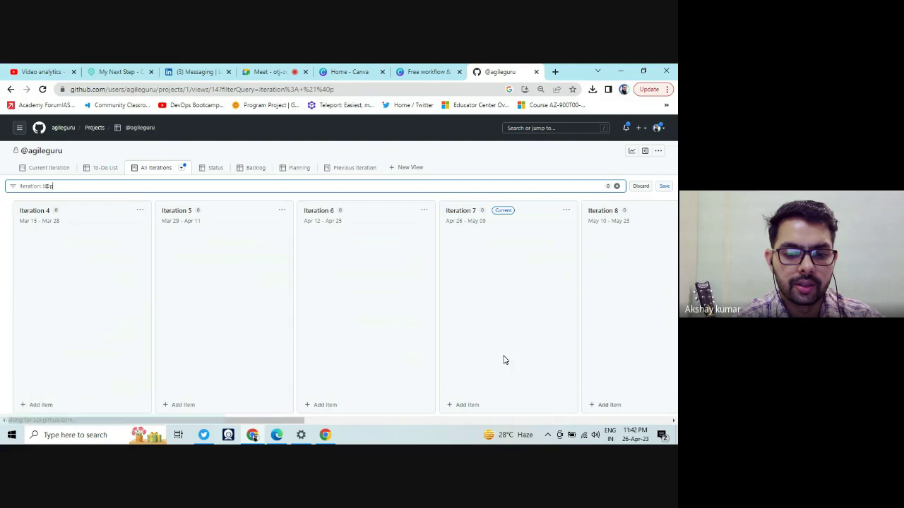
{"action": "type", "text": "ious"}
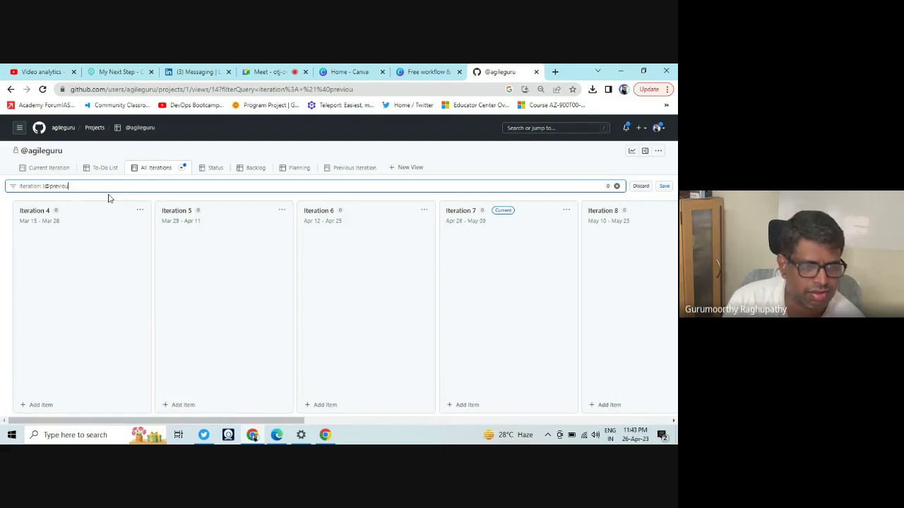
Clear the filter text and show the Current Iteration board with the banner task In progress
{"action": "key", "text": "ctrl+a"}
{"action": "key", "text": "BackSpace"}
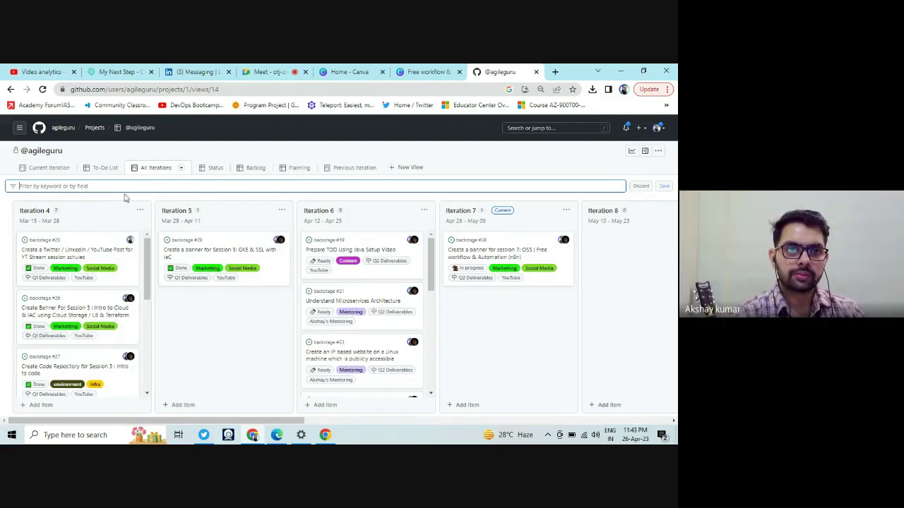
{"action": "left_click", "coordinate": [44, 170]}
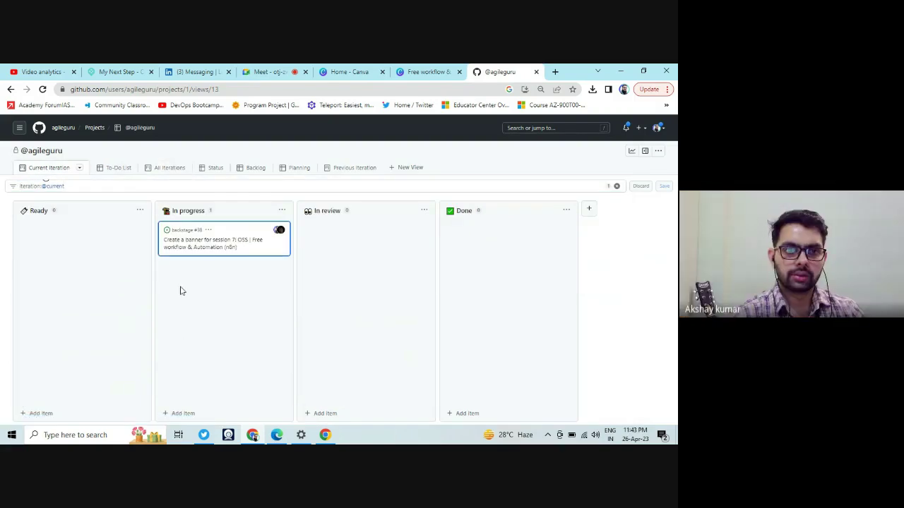